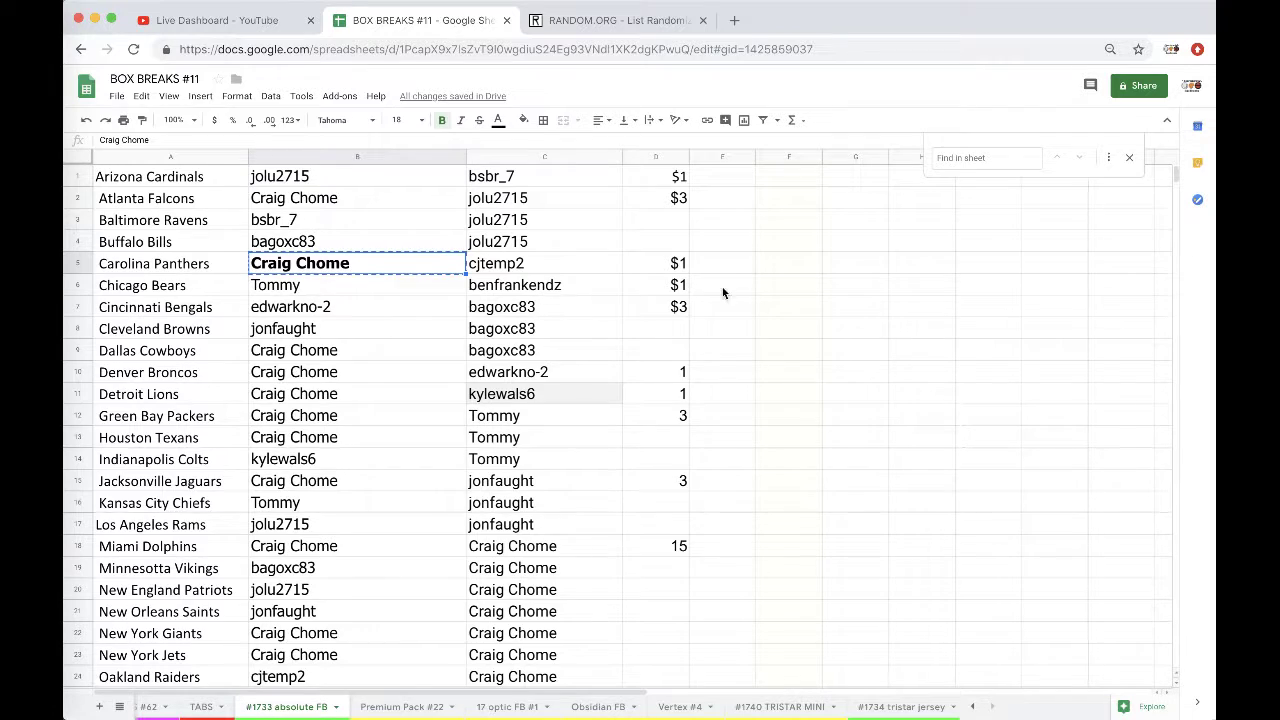
# Step: Paste the first winner's name into G1 and enter the card 'cam Newton' beneath it
pyautogui.click(850, 183)
pyautogui.click(844, 204)
pyautogui.write('c')
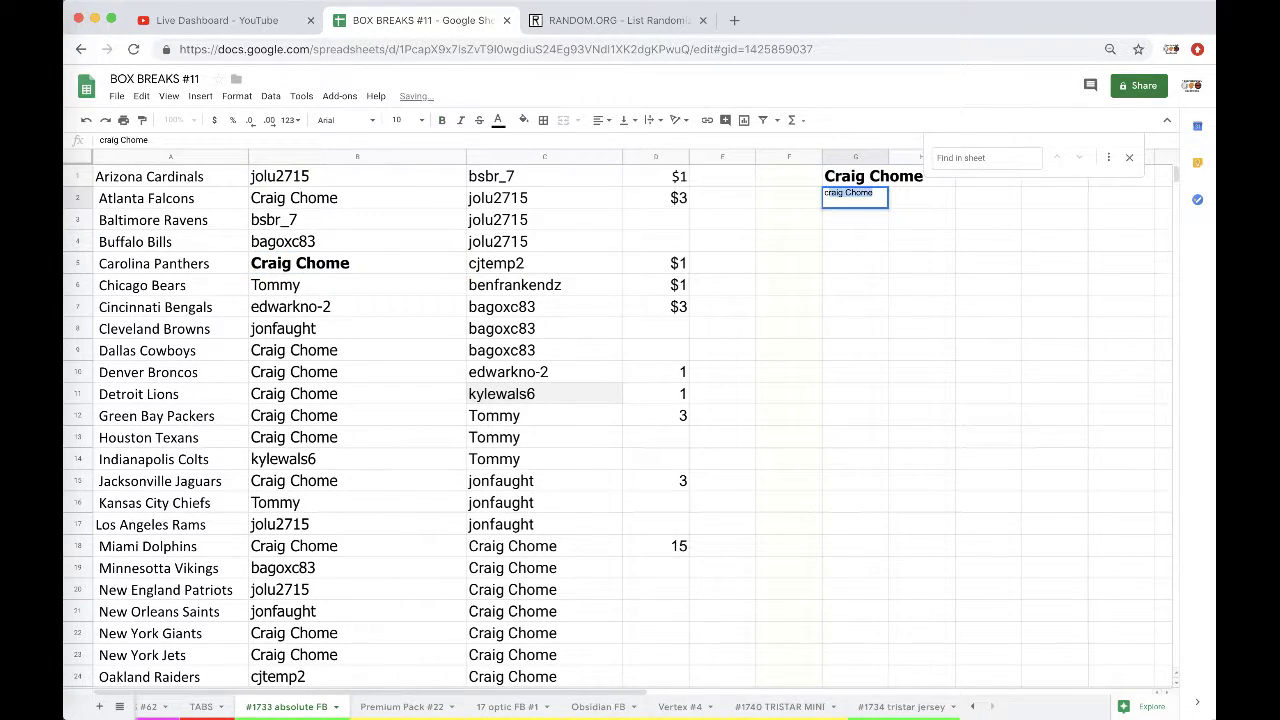
pyautogui.write('am Newton')
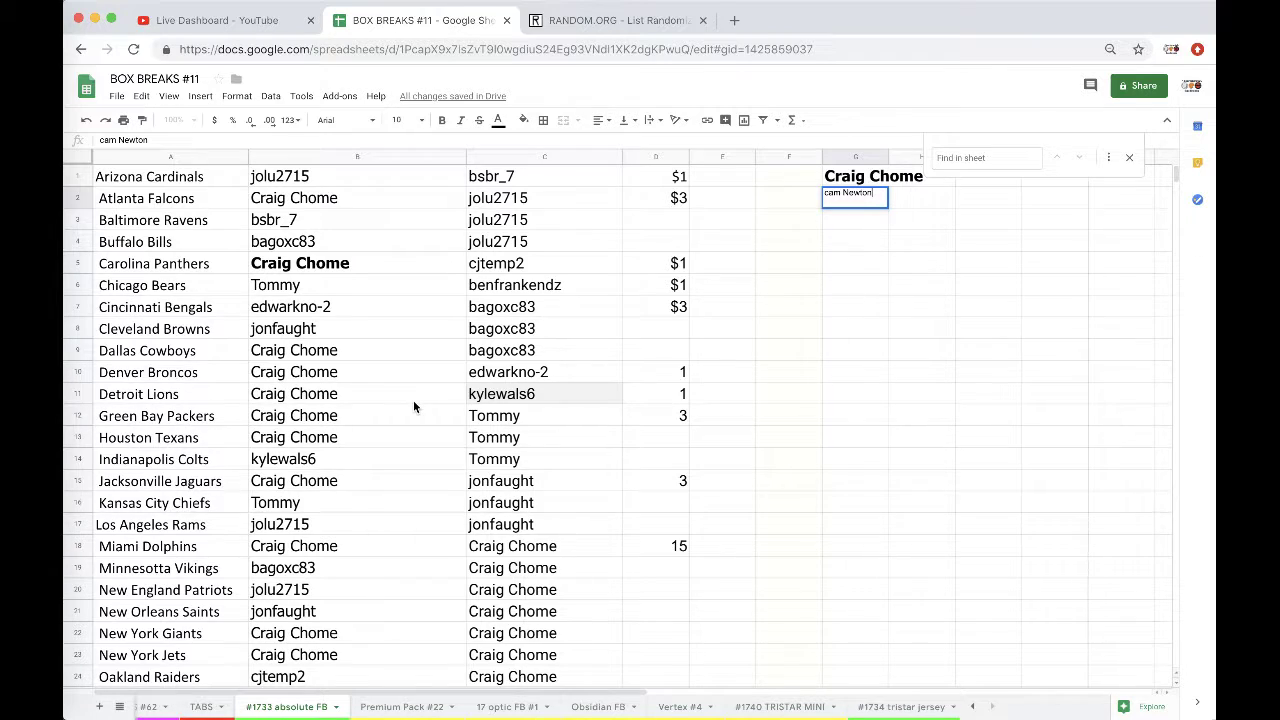
# Step: Bold the San Diego Chargers winner in B27 and paste that name into I1
pyautogui.scroll(-3, 349, 500)
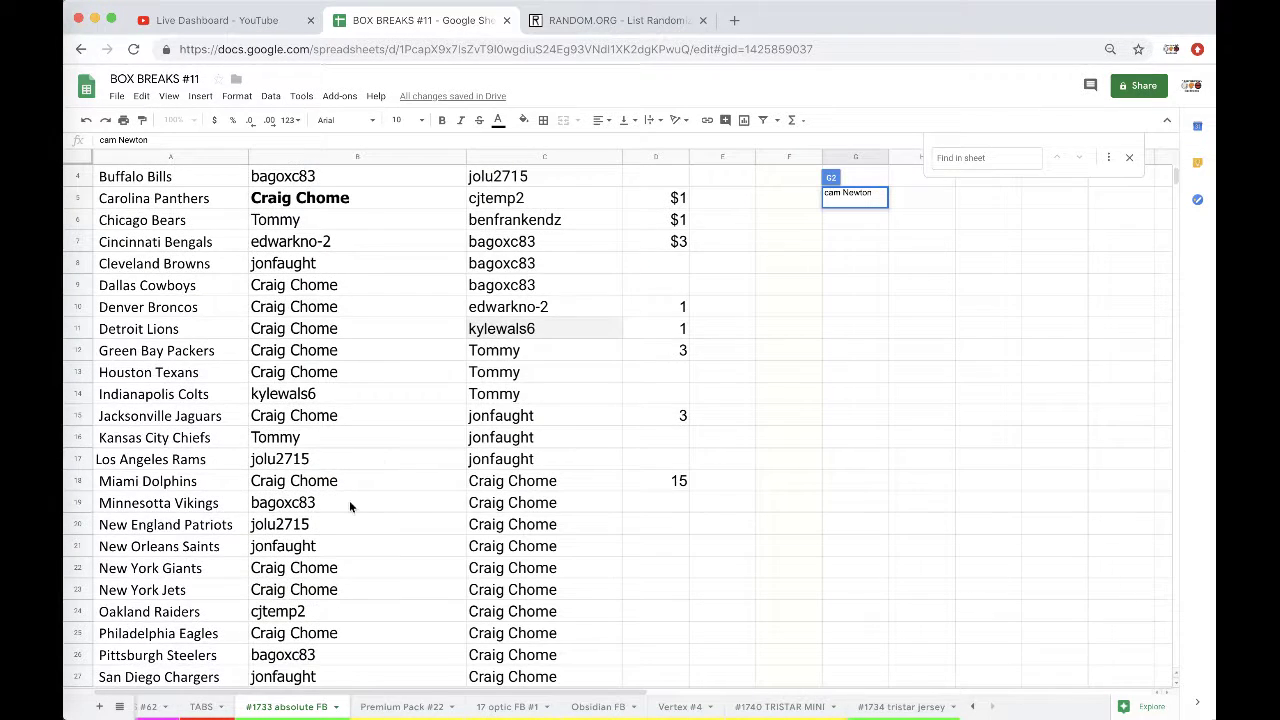
pyautogui.click(304, 553)
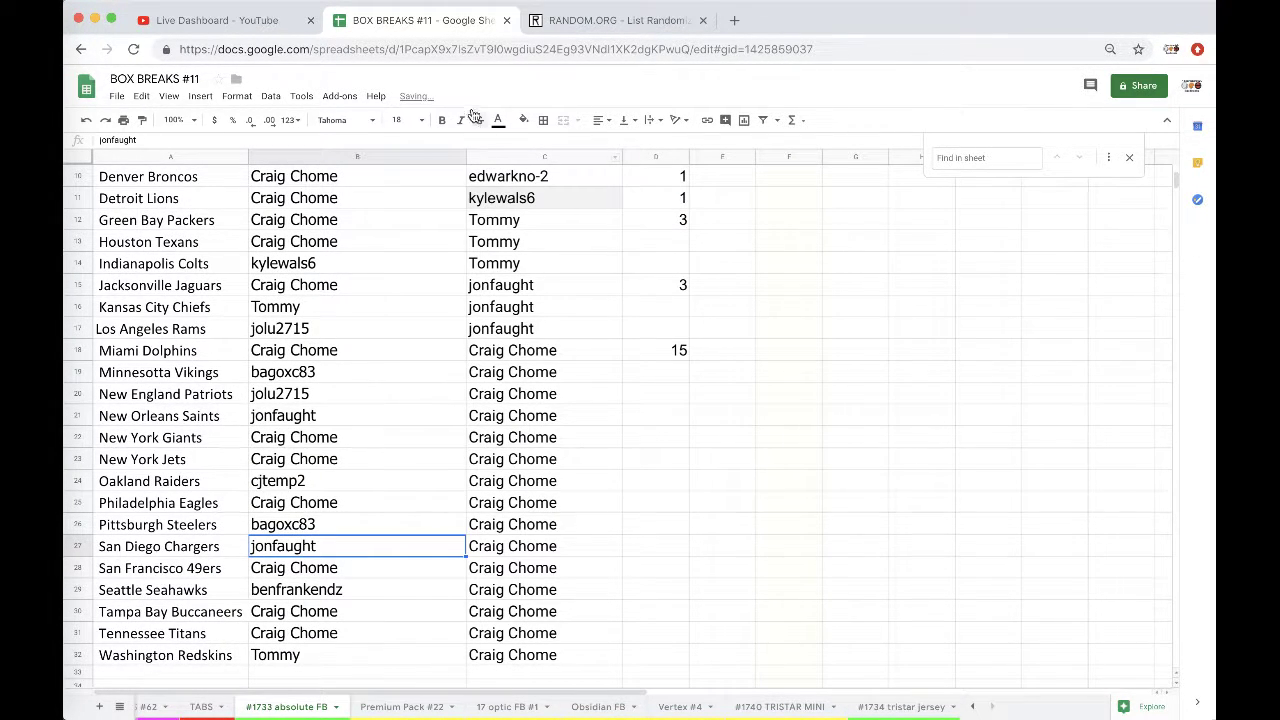
pyautogui.click(442, 120)
pyautogui.scroll(3, 549, 258)
pyautogui.hscroll(5, 340, 239)
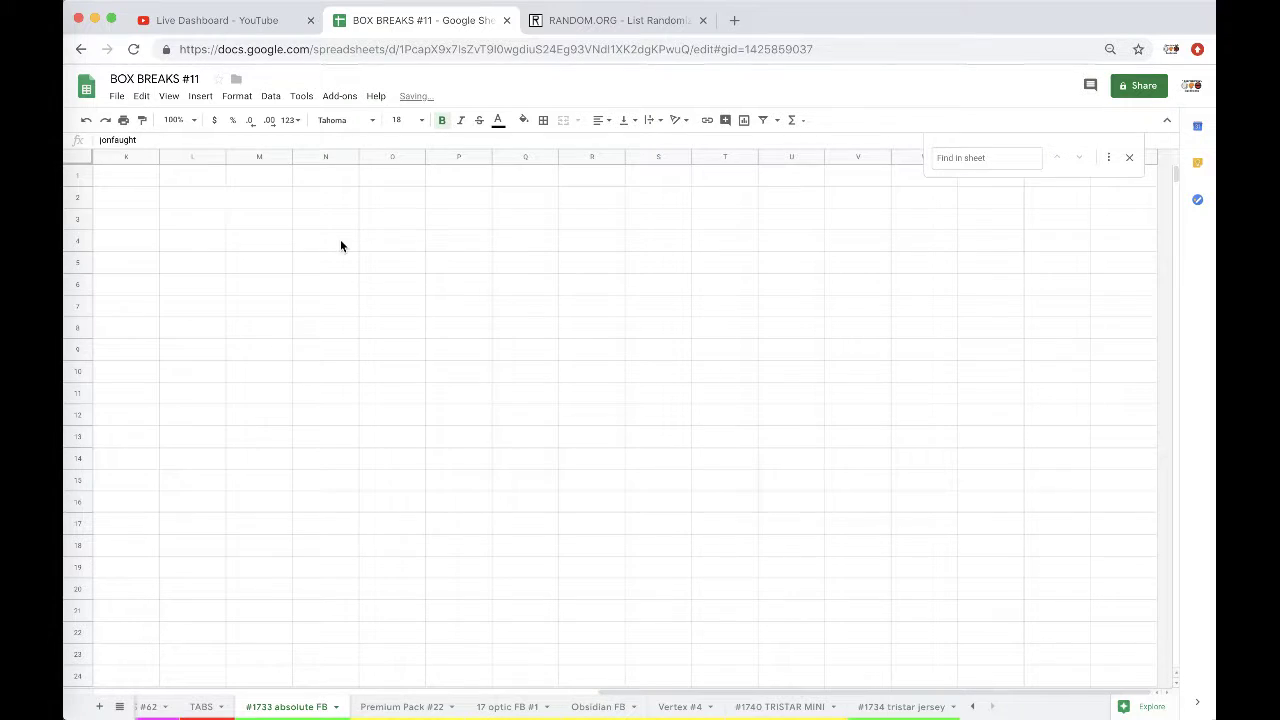
pyautogui.hscroll(-2, 340, 246)
pyautogui.click(279, 176)
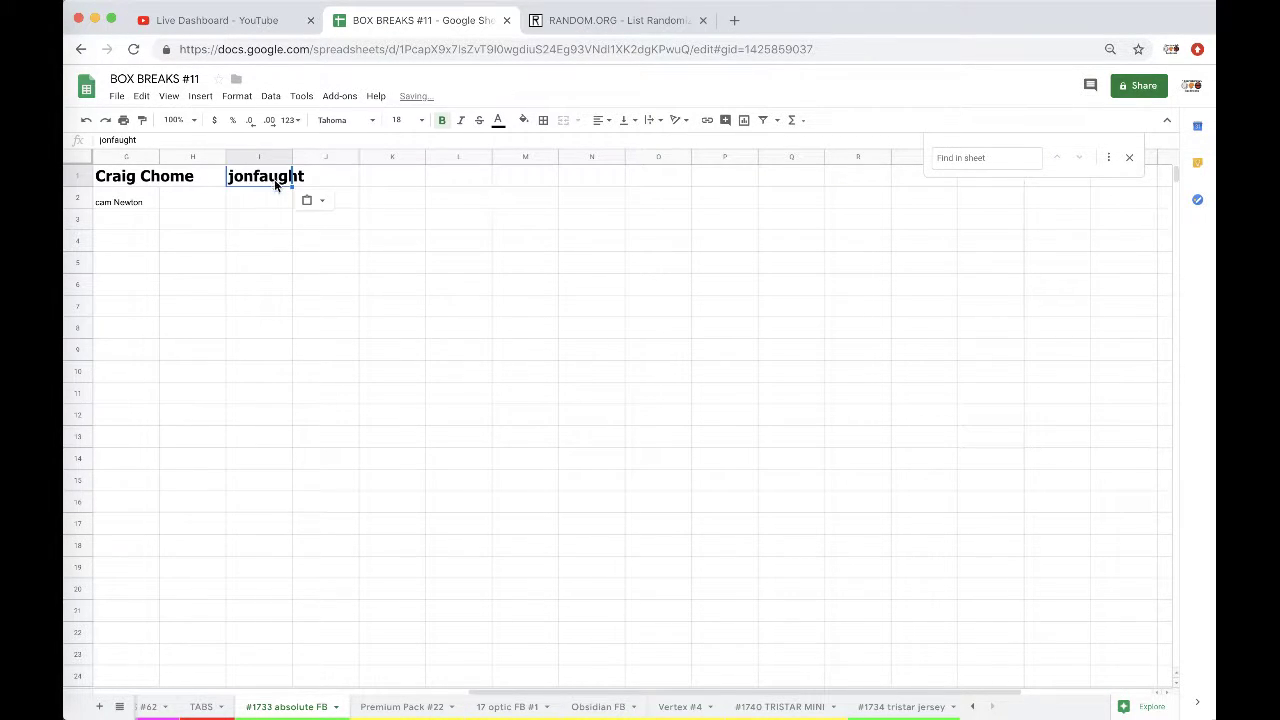
# Step: Autofit columns G and I and enter 'Teo jersey' under the second winner
pyautogui.doubleClick(160, 157)
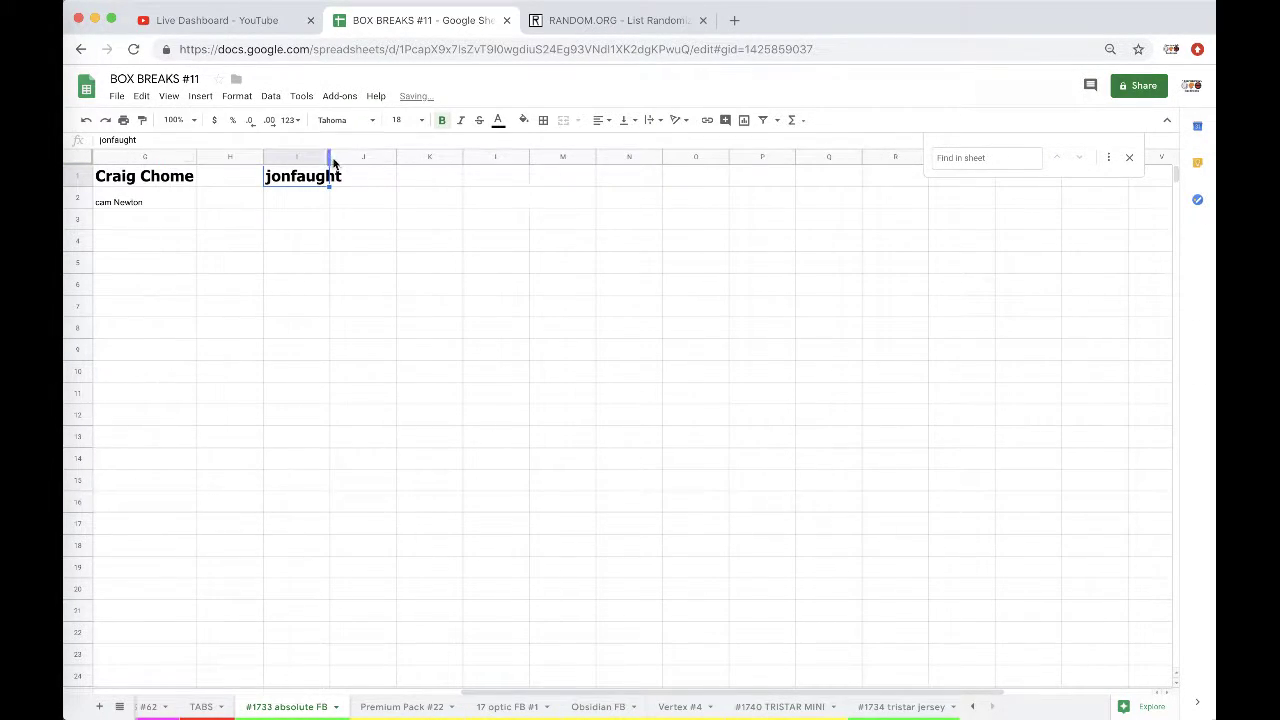
pyautogui.doubleClick(330, 157)
pyautogui.click(308, 194)
pyautogui.write('Te')
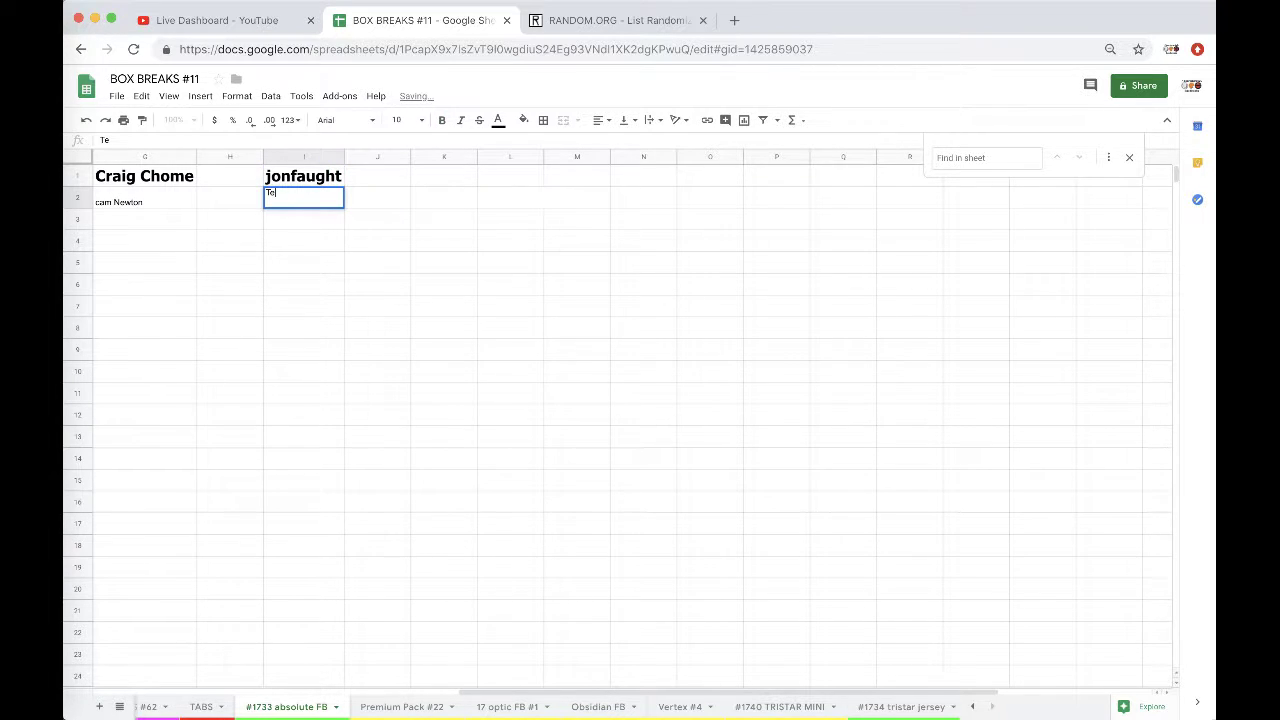
pyautogui.write('o jersey')
# Step: Copy the Minnesota Vikings winner's name from B19
pyautogui.hscroll(-6, 275, 352)
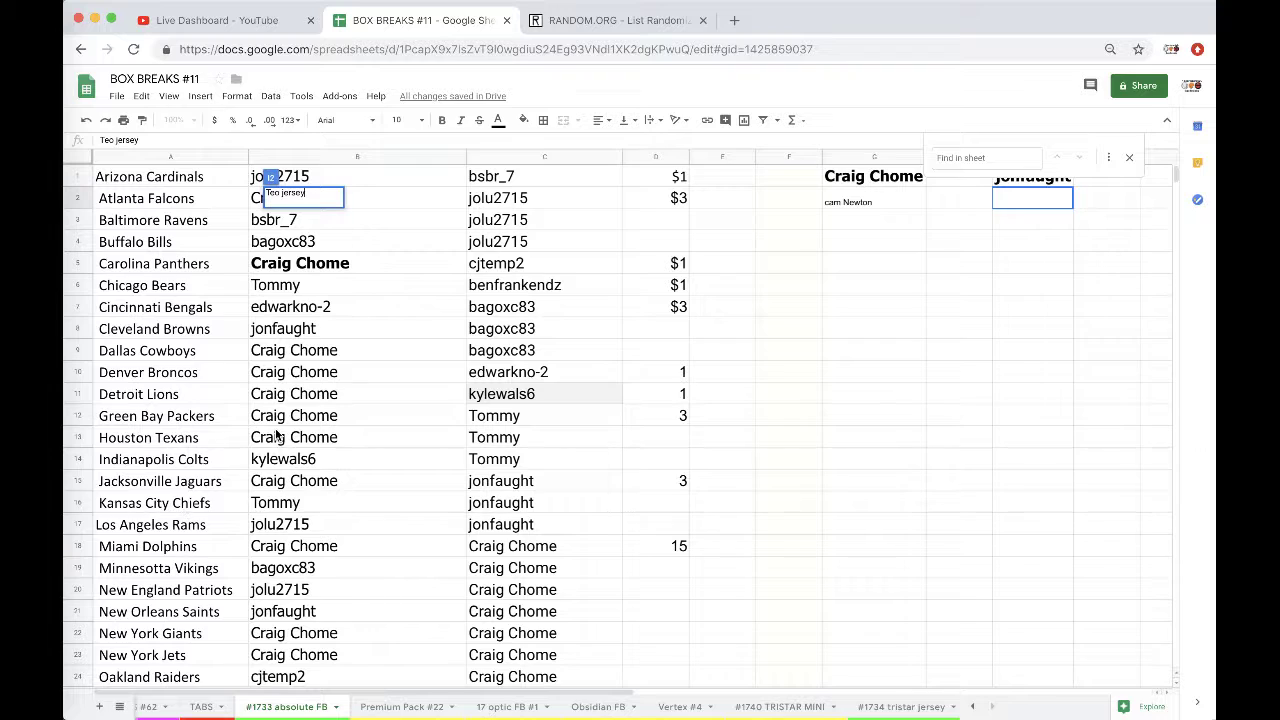
pyautogui.click(300, 569)
pyautogui.hotkey('ctrl', 'c')
pyautogui.hscroll(2, 408, 477)
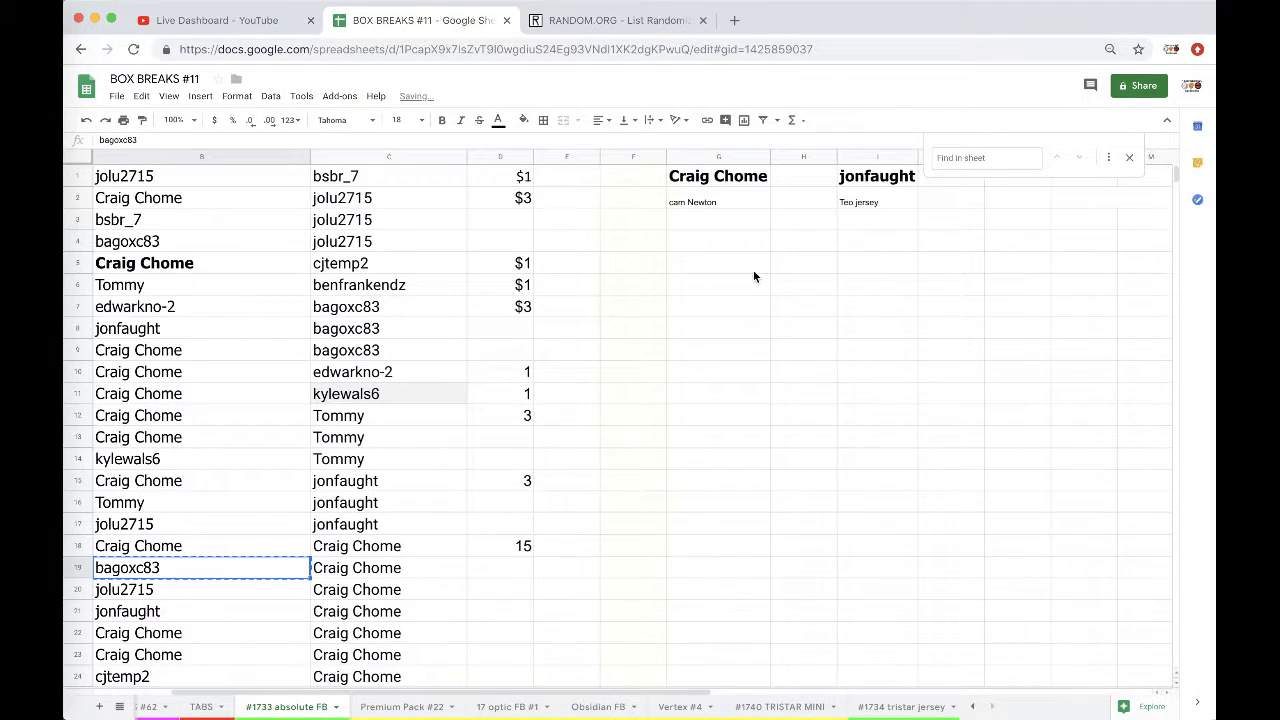
# Step: Add the bolded Minnesota Vikings winner in G5 with the card 'rhodes #' in G6
pyautogui.click(754, 272)
pyautogui.hotkey('ctrl', 'v')
pyautogui.hscroll(-2, 297, 510)
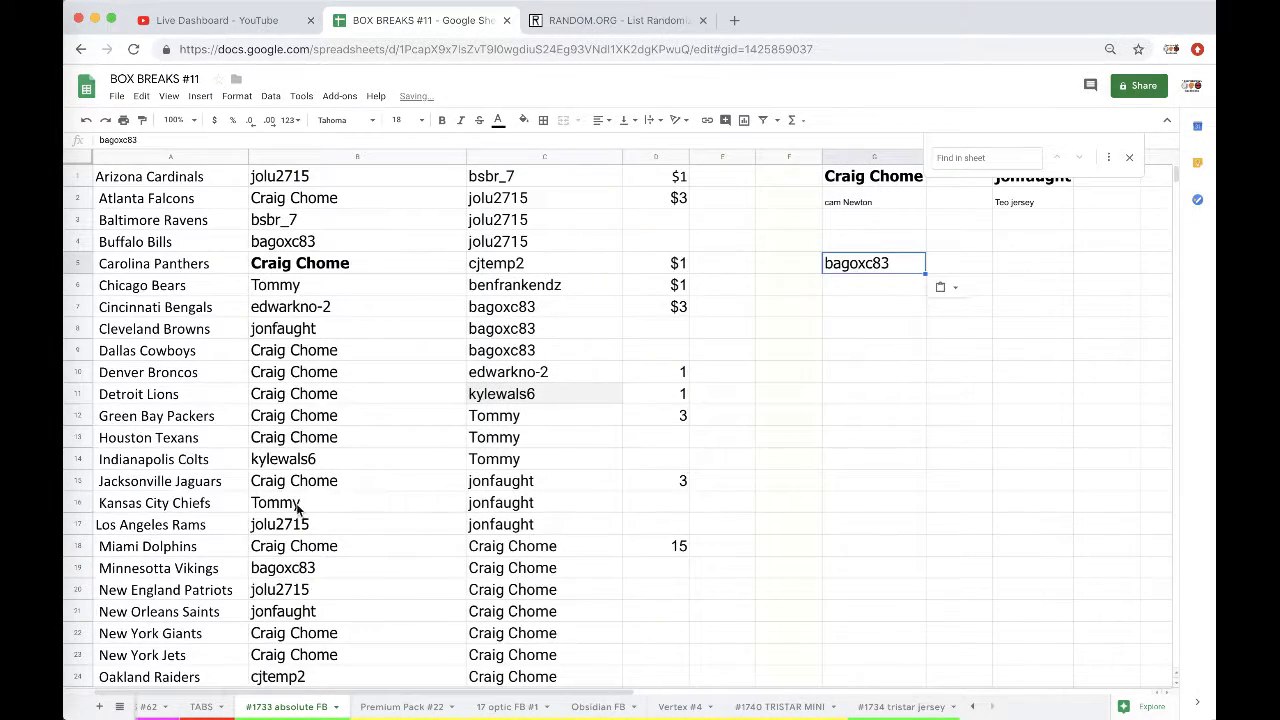
pyautogui.click(280, 567)
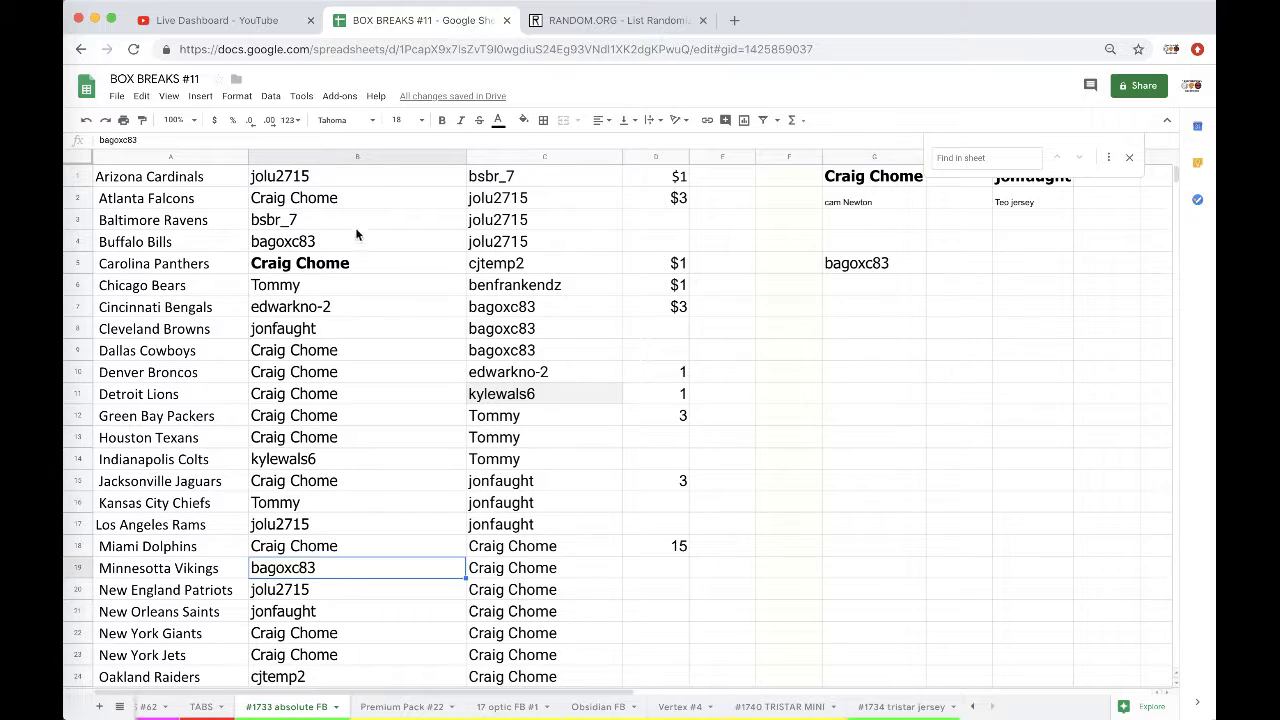
pyautogui.click(443, 124)
pyautogui.click(852, 264)
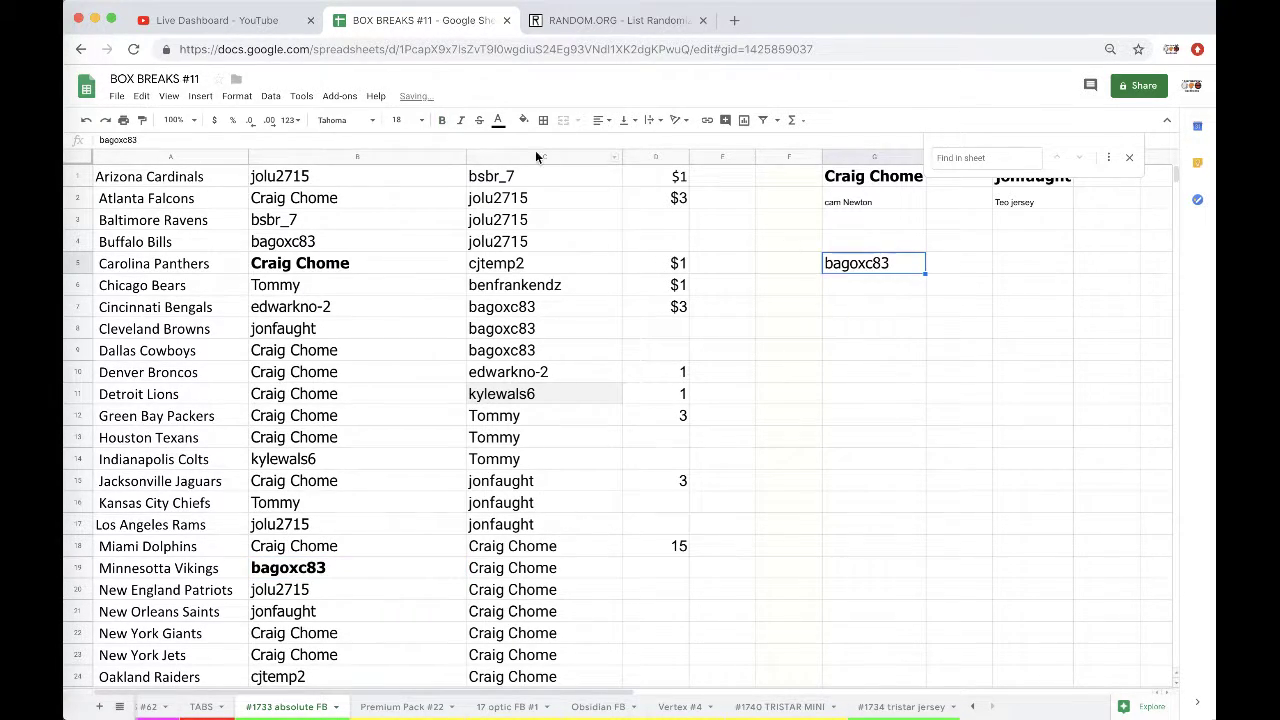
pyautogui.click(442, 122)
pyautogui.click(836, 286)
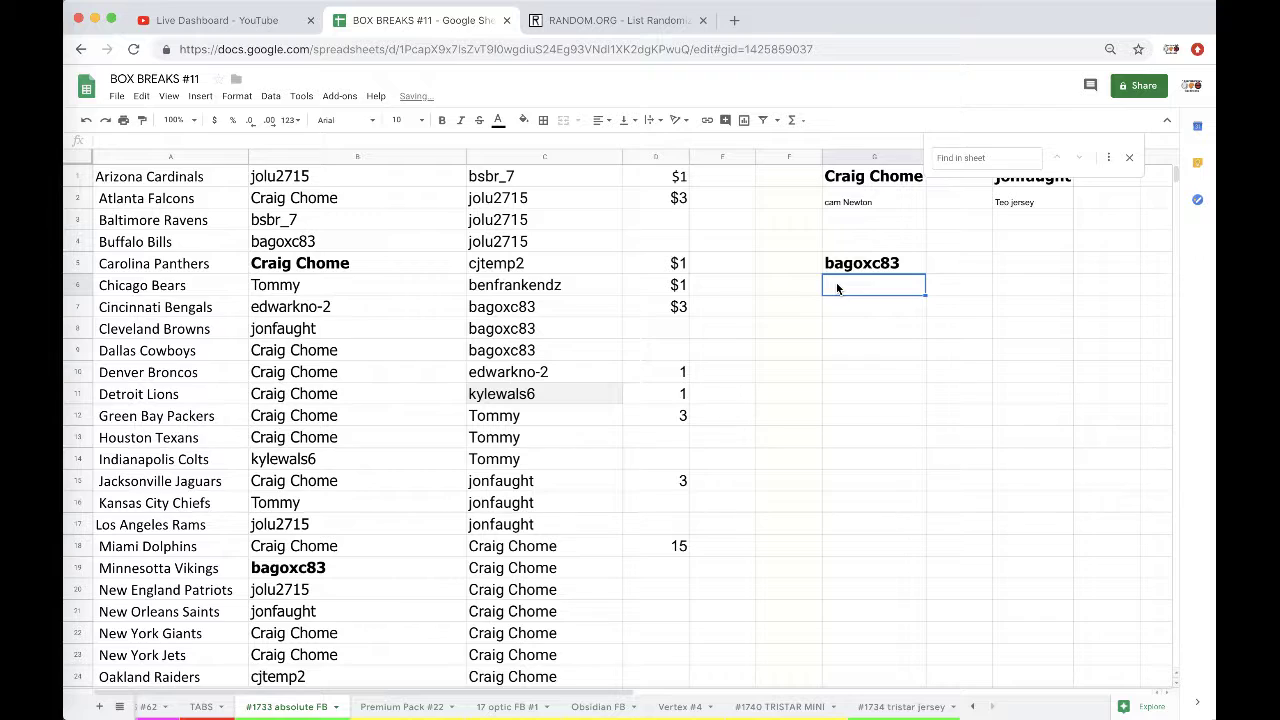
pyautogui.write('ro')
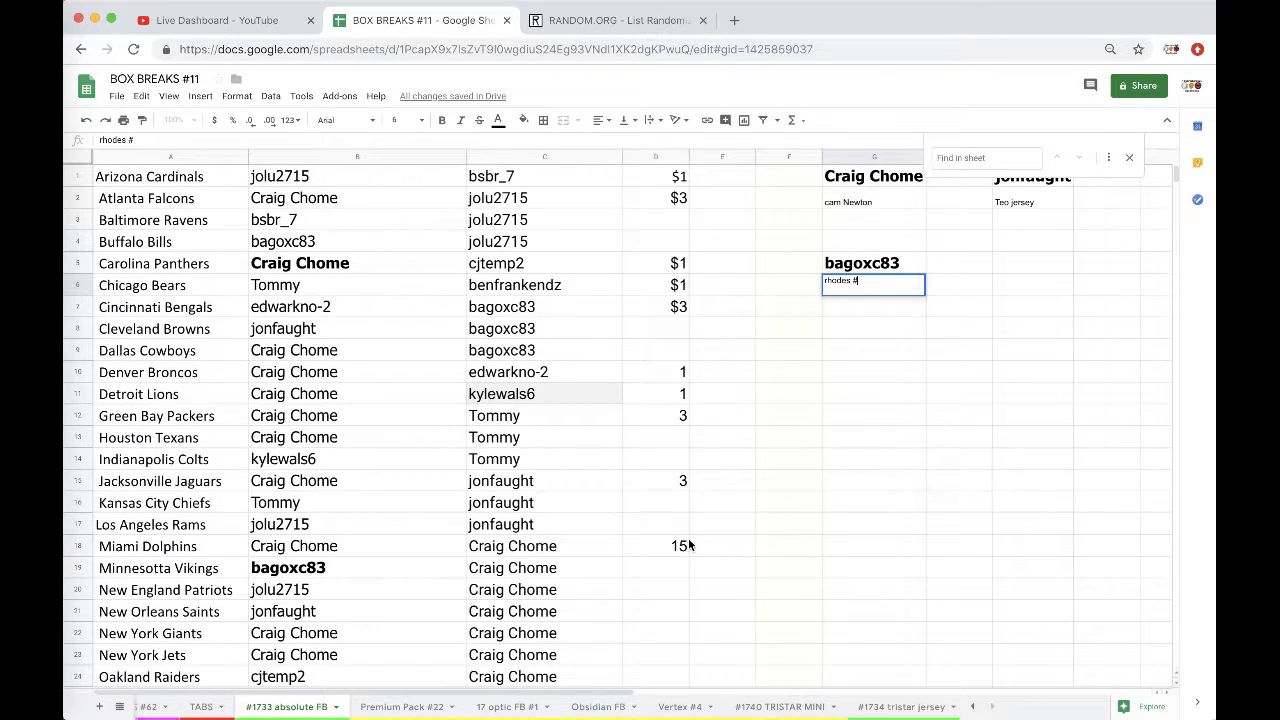
# Step: Paste the name into B17 and bold H5, with 'austin rookie' entered in H6
pyautogui.click(366, 527)
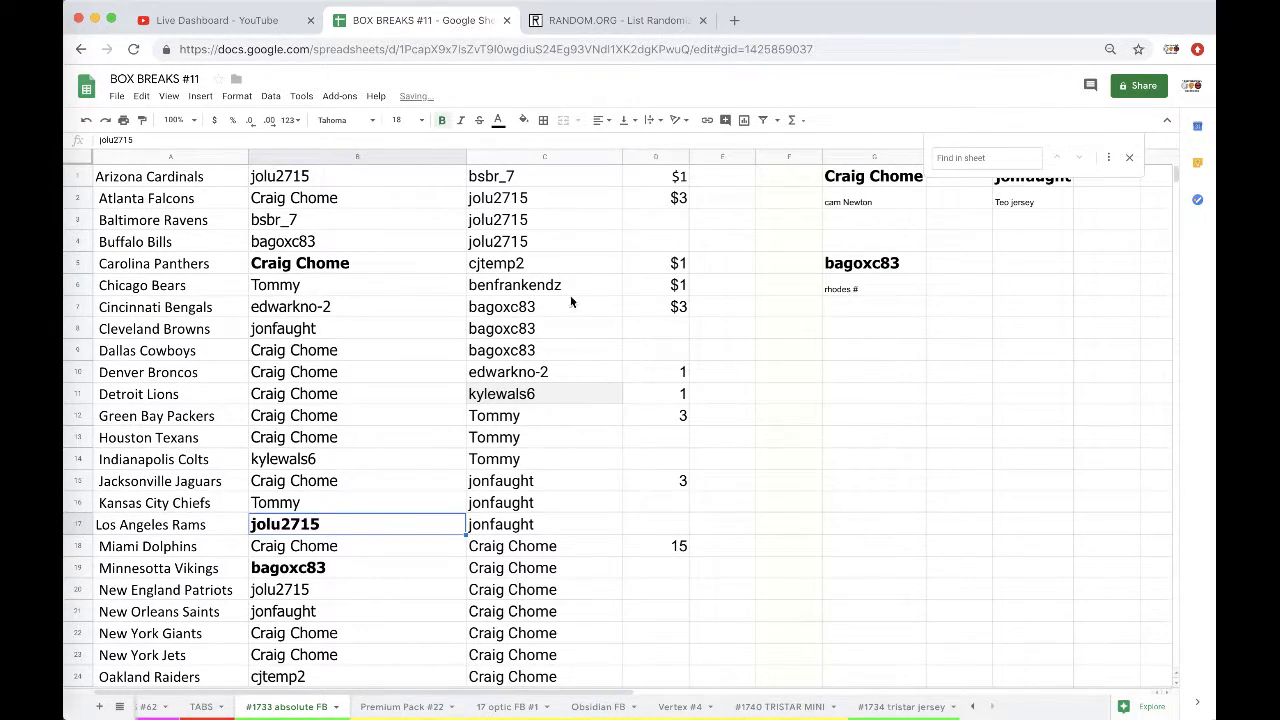
pyautogui.hotkey('ctrl', 'v')
pyautogui.click(954, 262)
pyautogui.hotkey('ctrl', 'v')
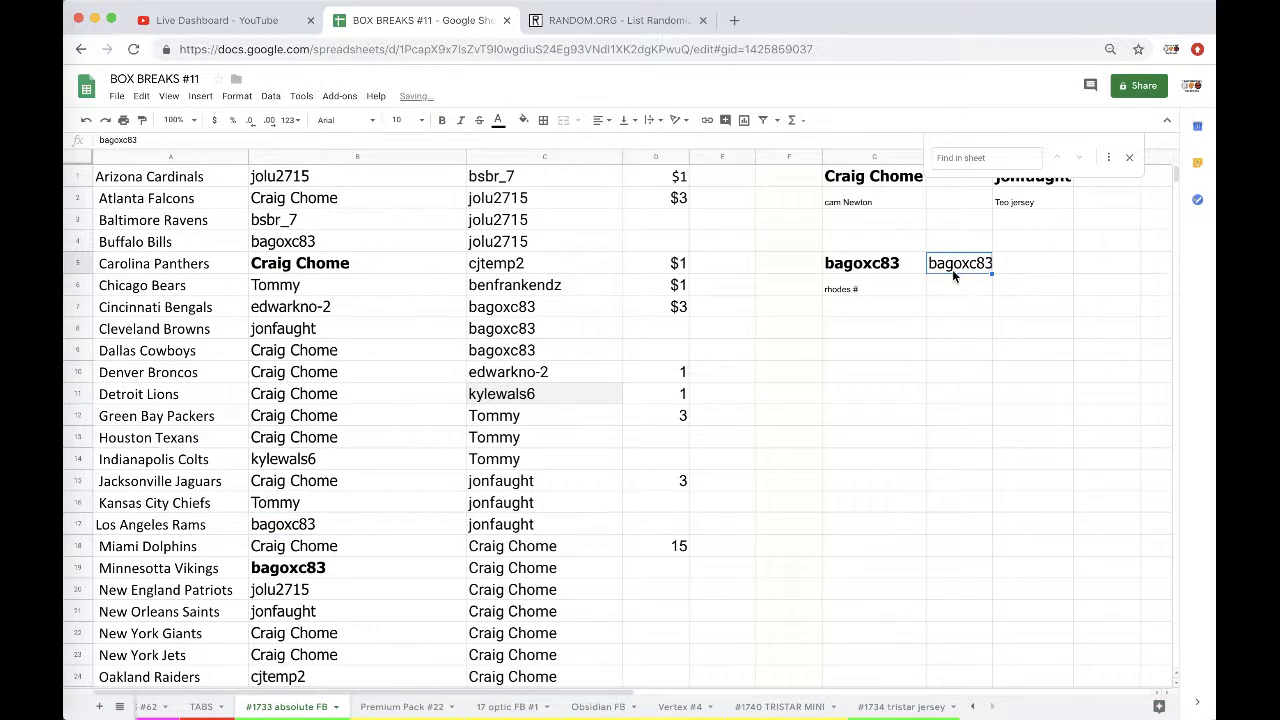
pyautogui.click(441, 120)
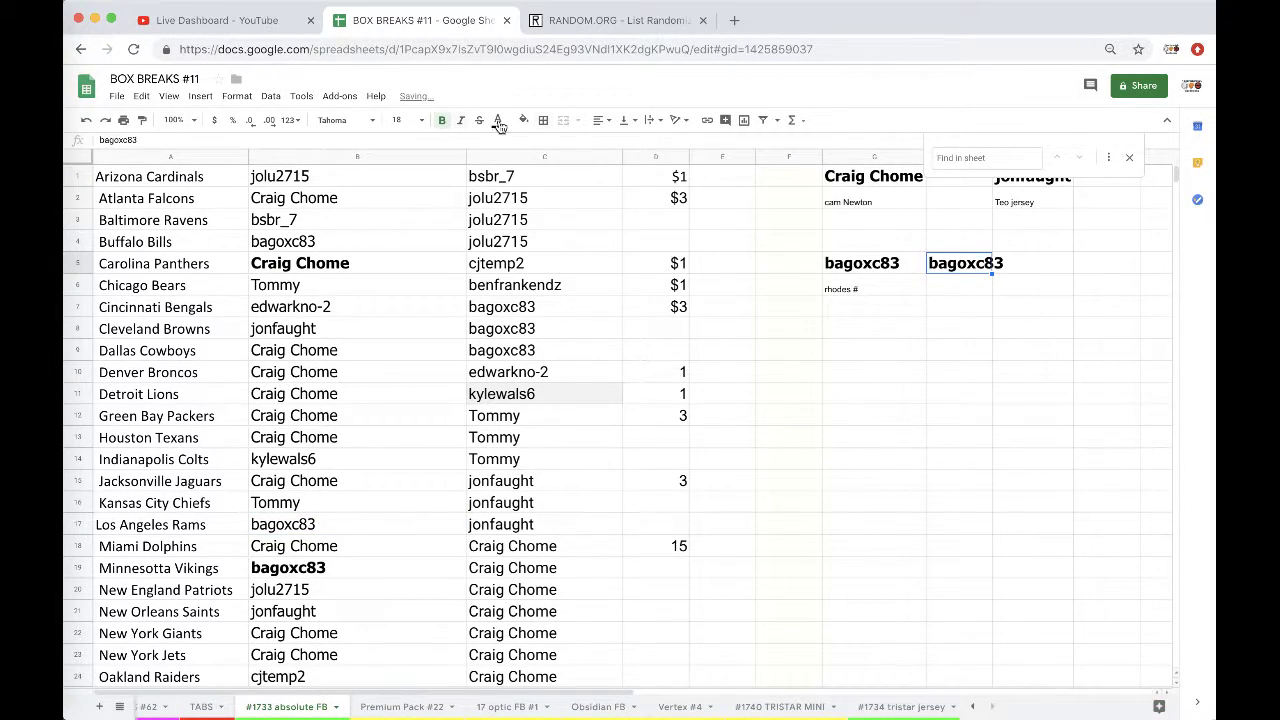
pyautogui.click(938, 286)
pyautogui.write('a')
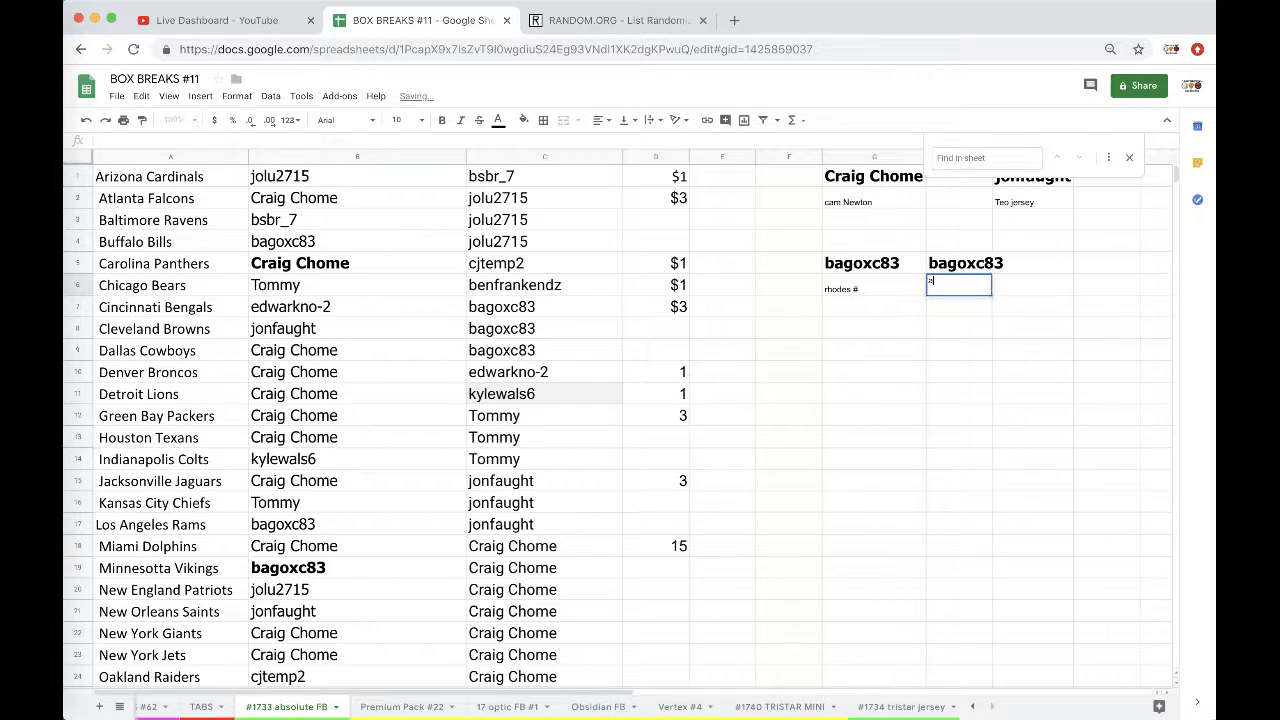
pyautogui.write('ustin rookie')
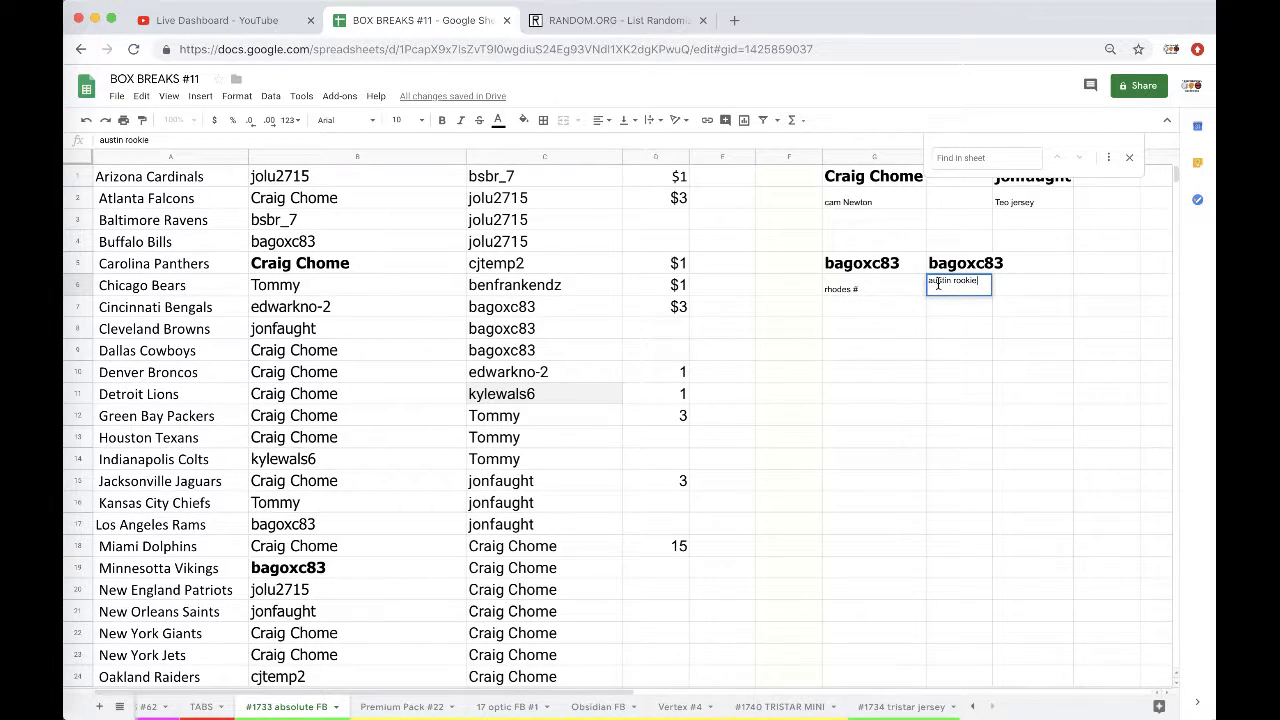
# Step: Bold the Arizona Cardinals winner in B1 and paste that name into H5
pyautogui.click(322, 179)
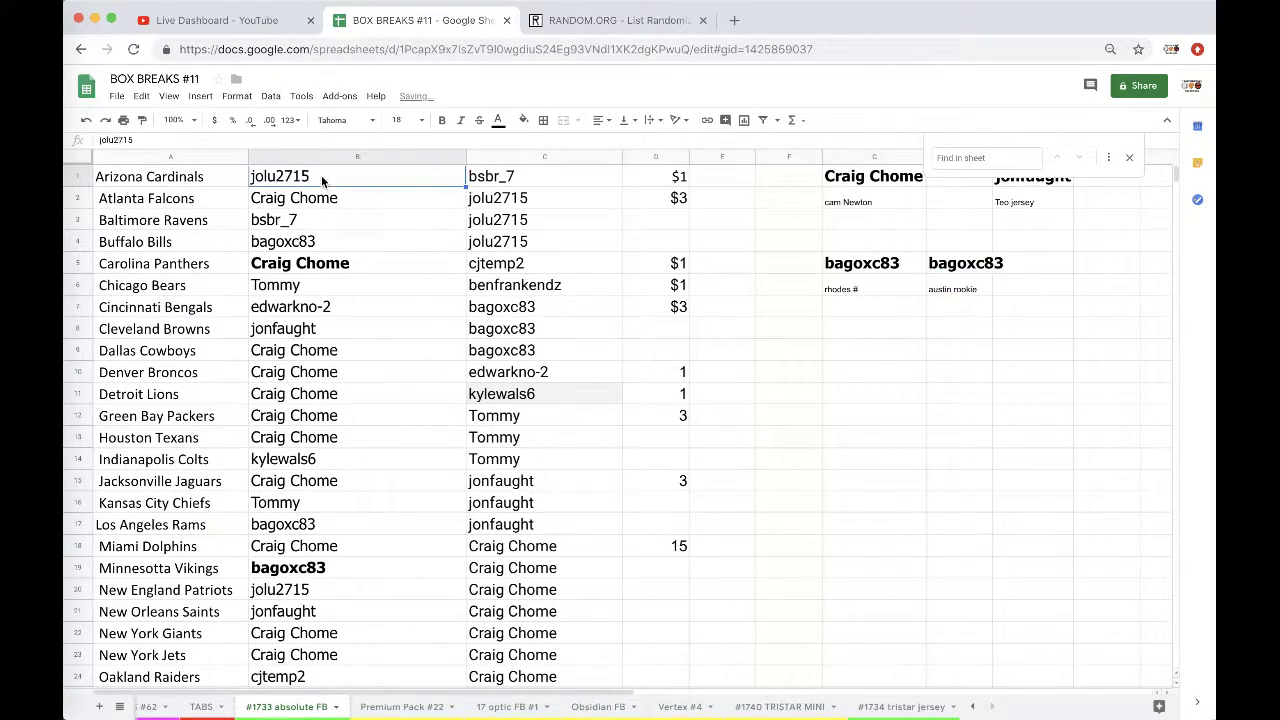
pyautogui.click(442, 120)
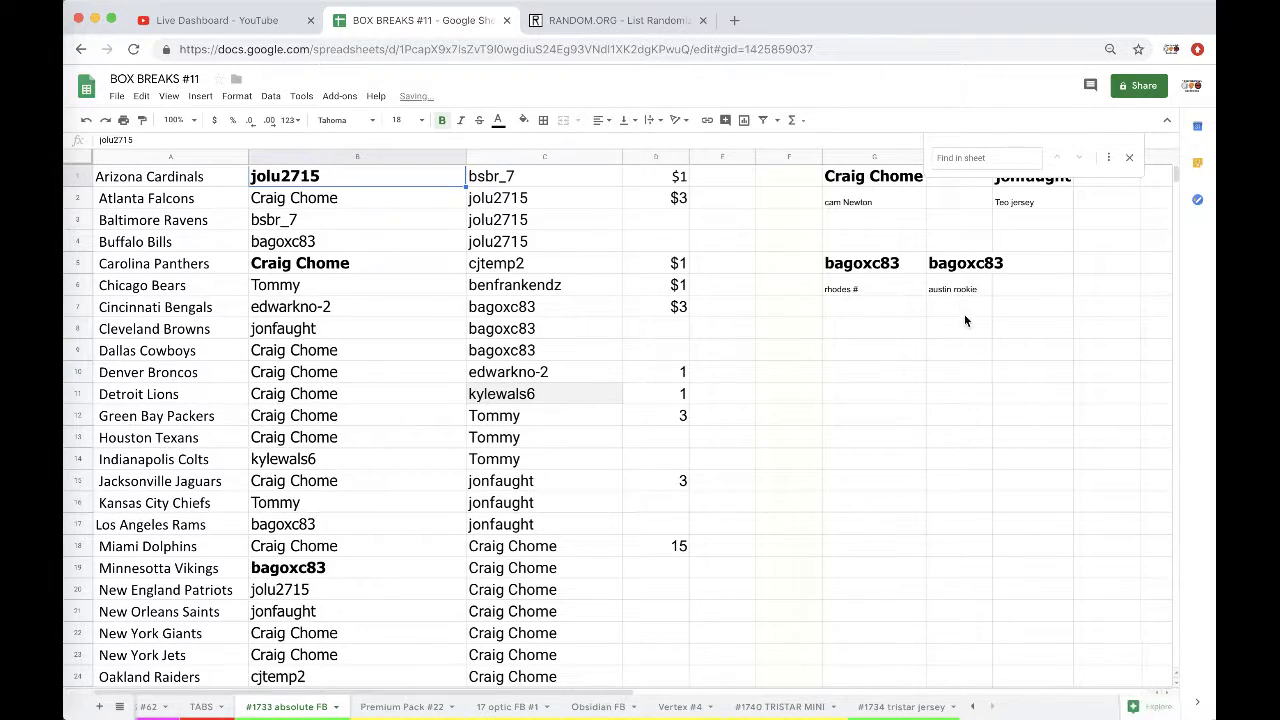
pyautogui.click(958, 270)
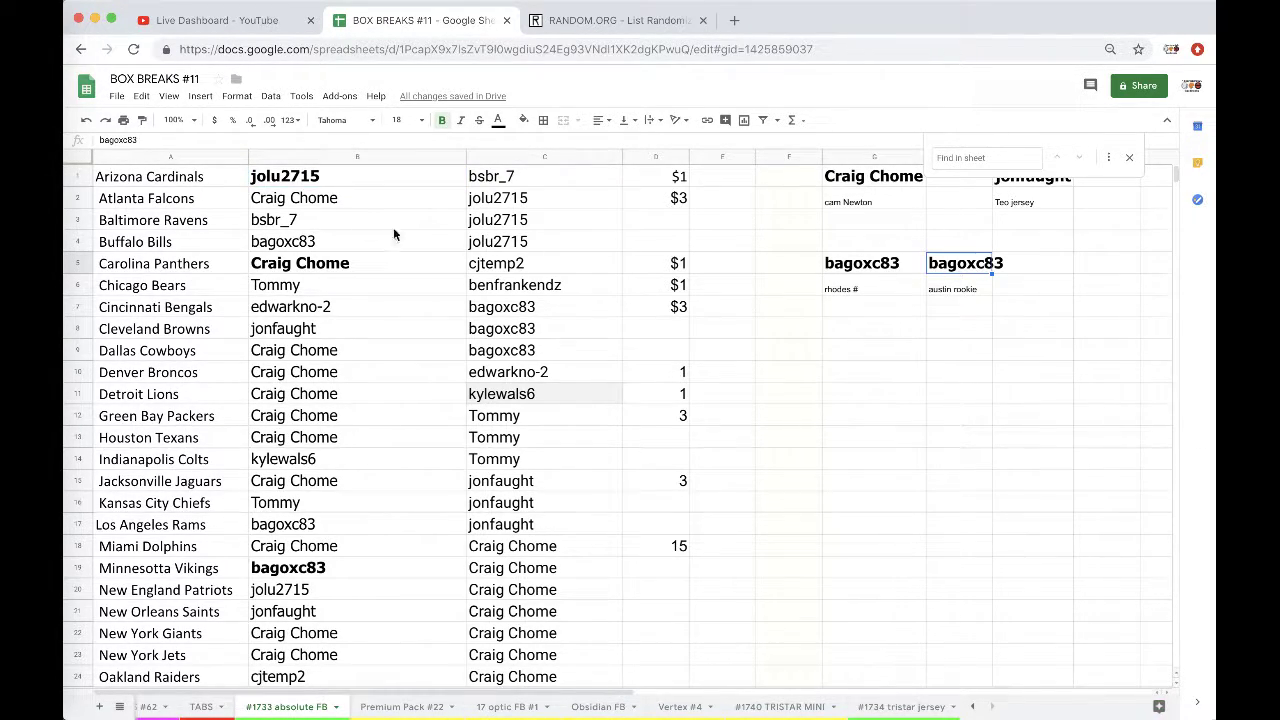
pyautogui.click(318, 181)
pyautogui.hotkey('ctrl', 'c')
pyautogui.click(952, 266)
pyautogui.hotkey('ctrl', 'v')
# Step: Bold the Los Angeles Rams entry in B17, then undo the bold
pyautogui.scroll(-3, 366, 408)
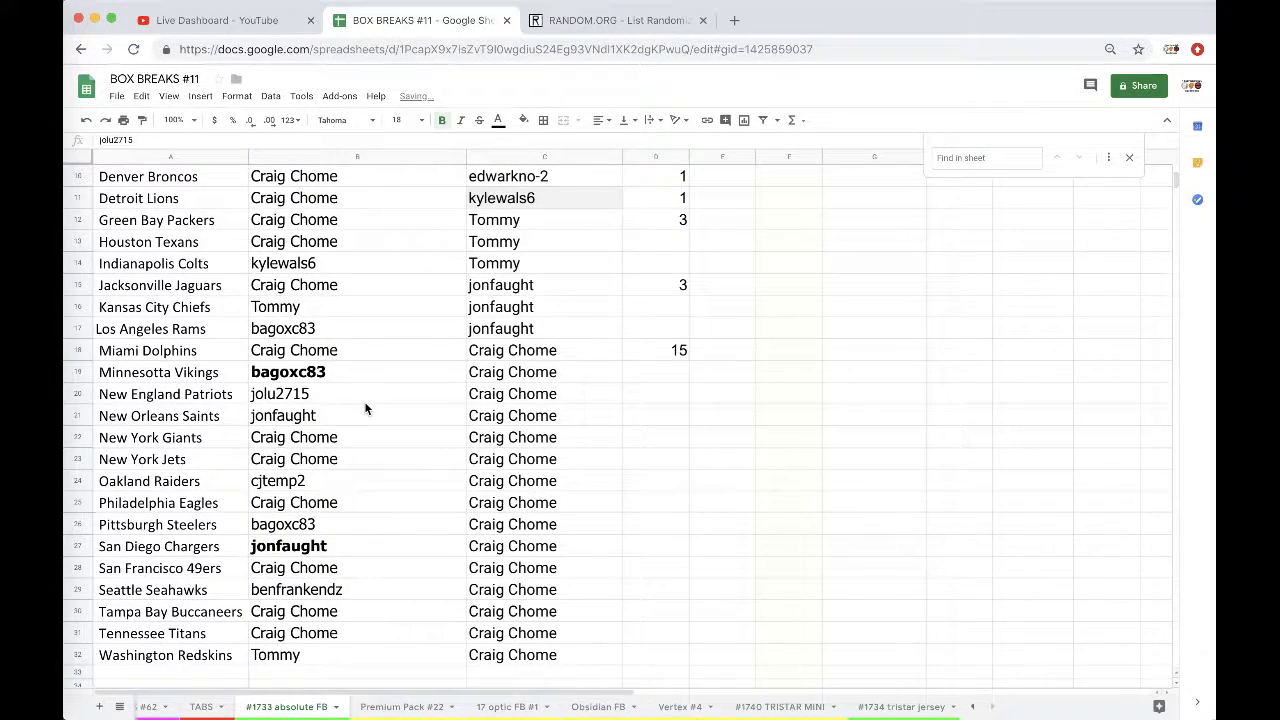
pyautogui.scroll(1, 366, 408)
pyautogui.click(313, 375)
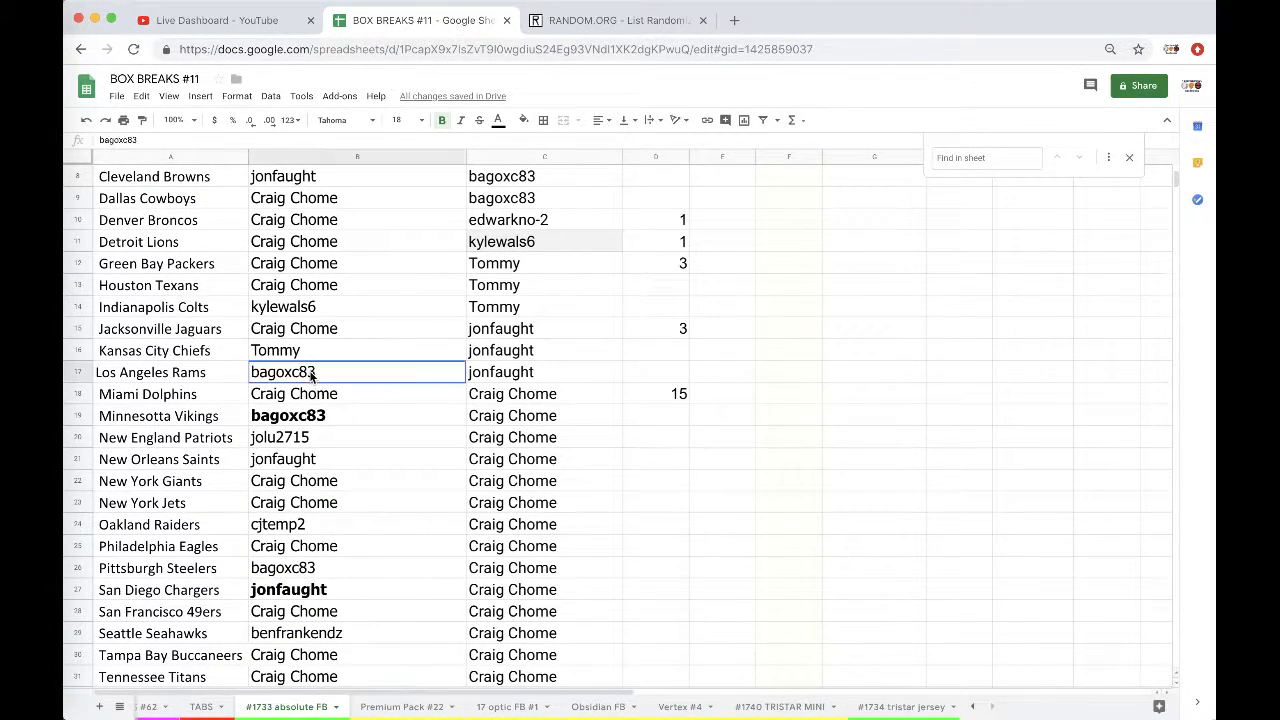
pyautogui.click(440, 122)
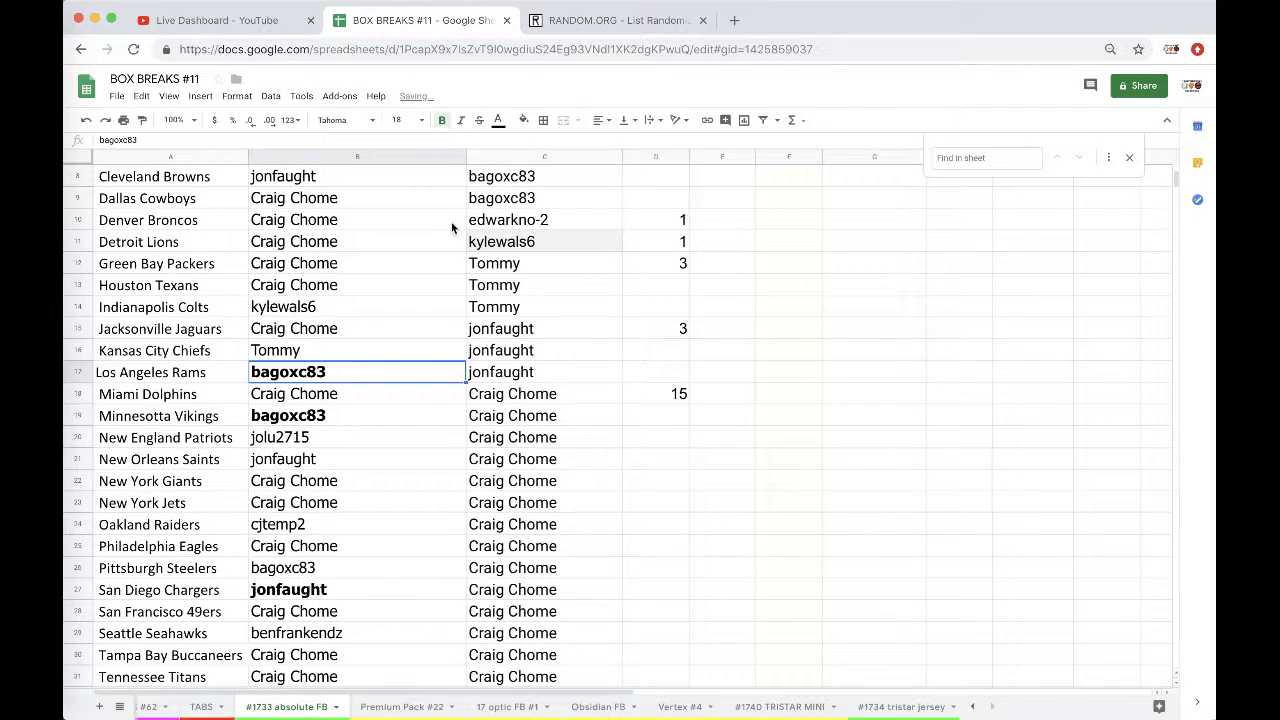
pyautogui.press('super+z')
pyautogui.scroll(2, 423, 363)
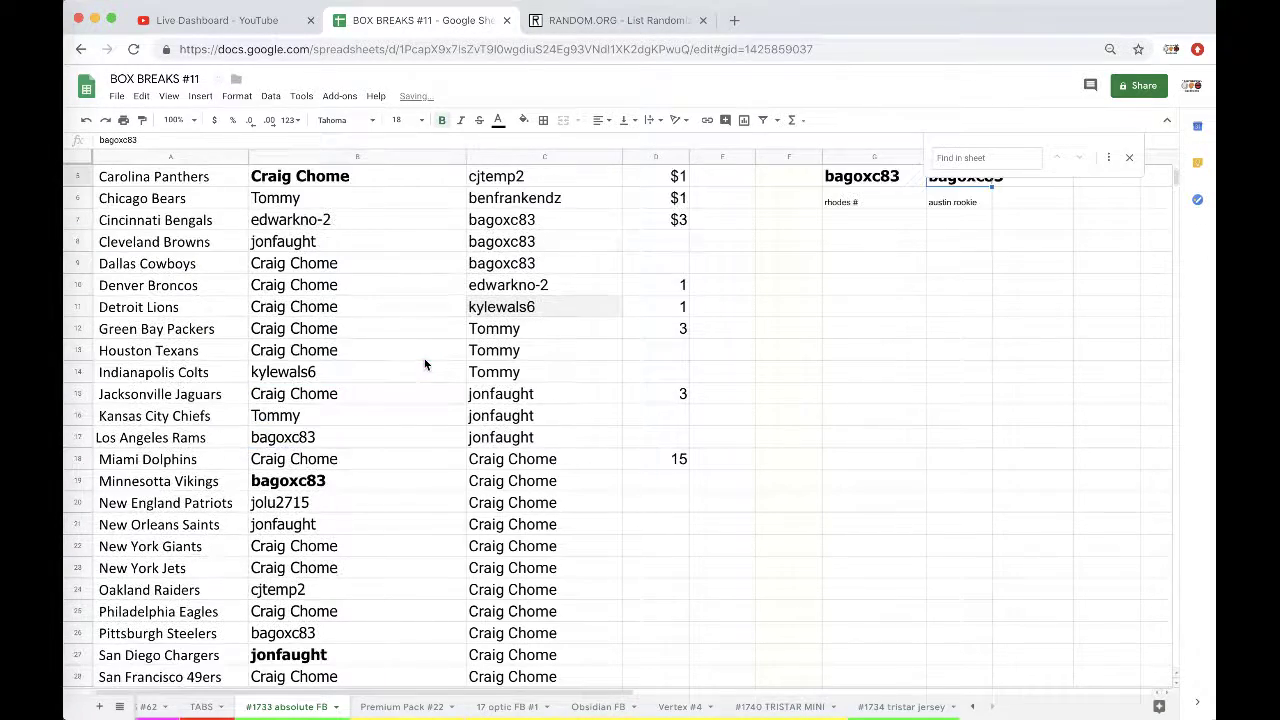
pyautogui.scroll(2, 424, 371)
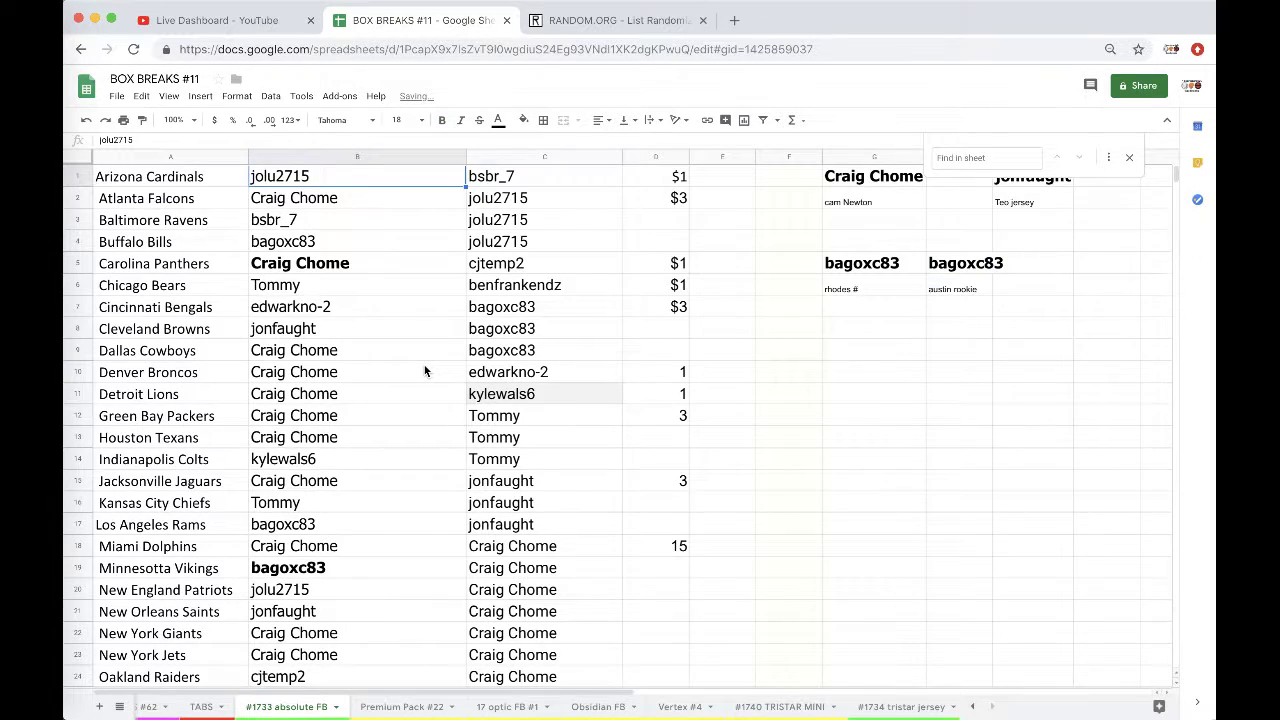
# Step: Clear the duplicate winner name and its card from H5:H6
pyautogui.press('Down')
pyautogui.press('Delete')
pyautogui.press('Up')
pyautogui.press('Delete')
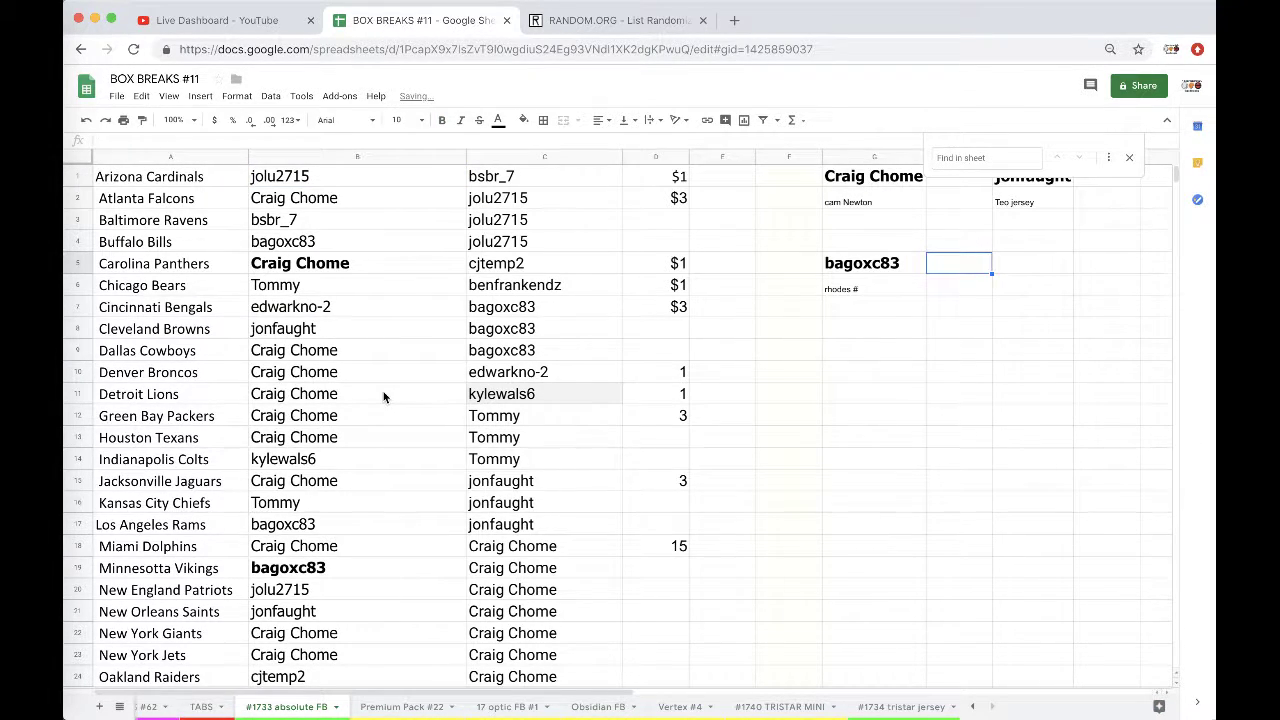
# Step: Restore the Rams winner in B17, copy it into H5, and add the card 'austin' below
pyautogui.scroll(-3, 338, 408)
pyautogui.click(338, 400)
pyautogui.press('super+v')
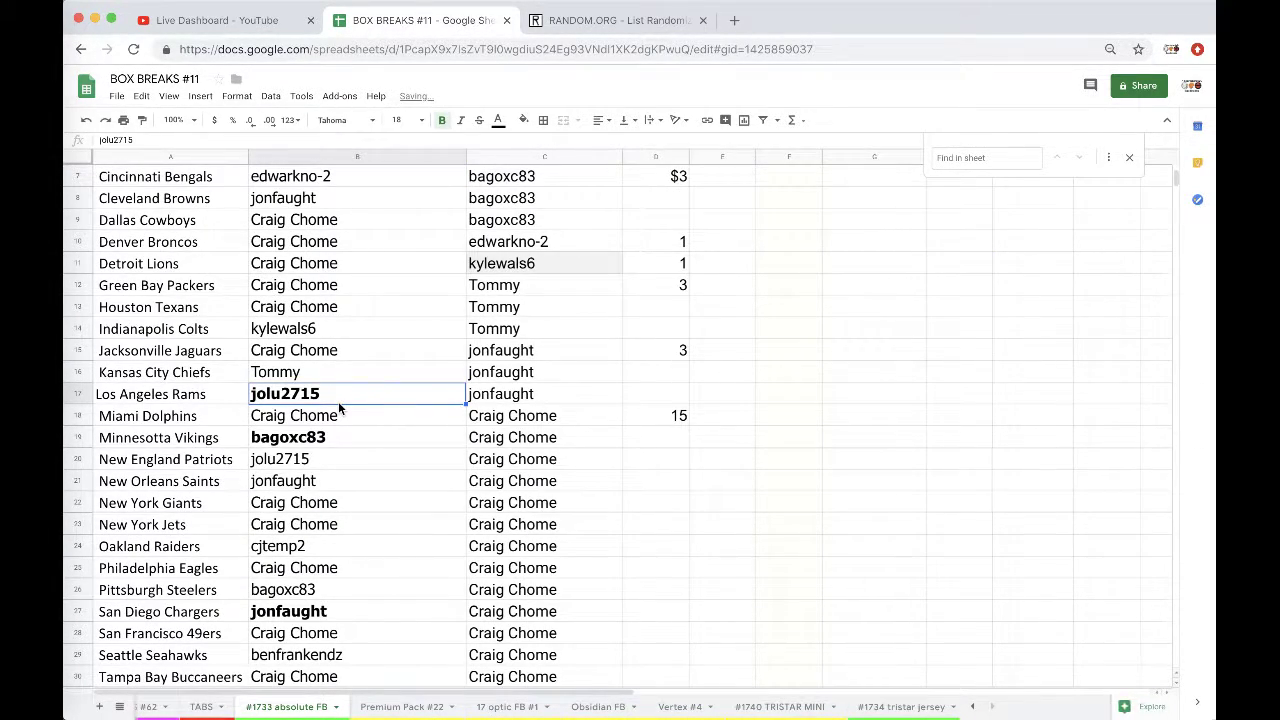
pyautogui.press('super+c')
pyautogui.scroll(3, 379, 371)
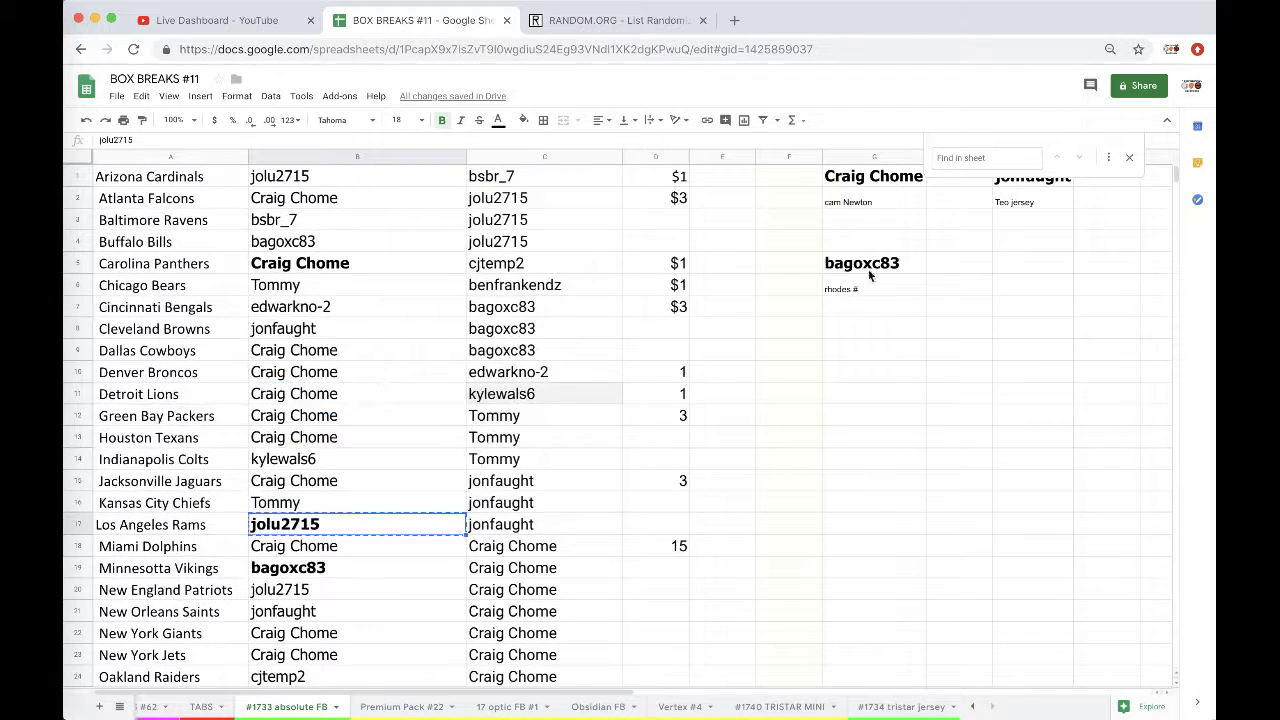
pyautogui.click(949, 261)
pyautogui.press('super+v')
pyautogui.click(944, 287)
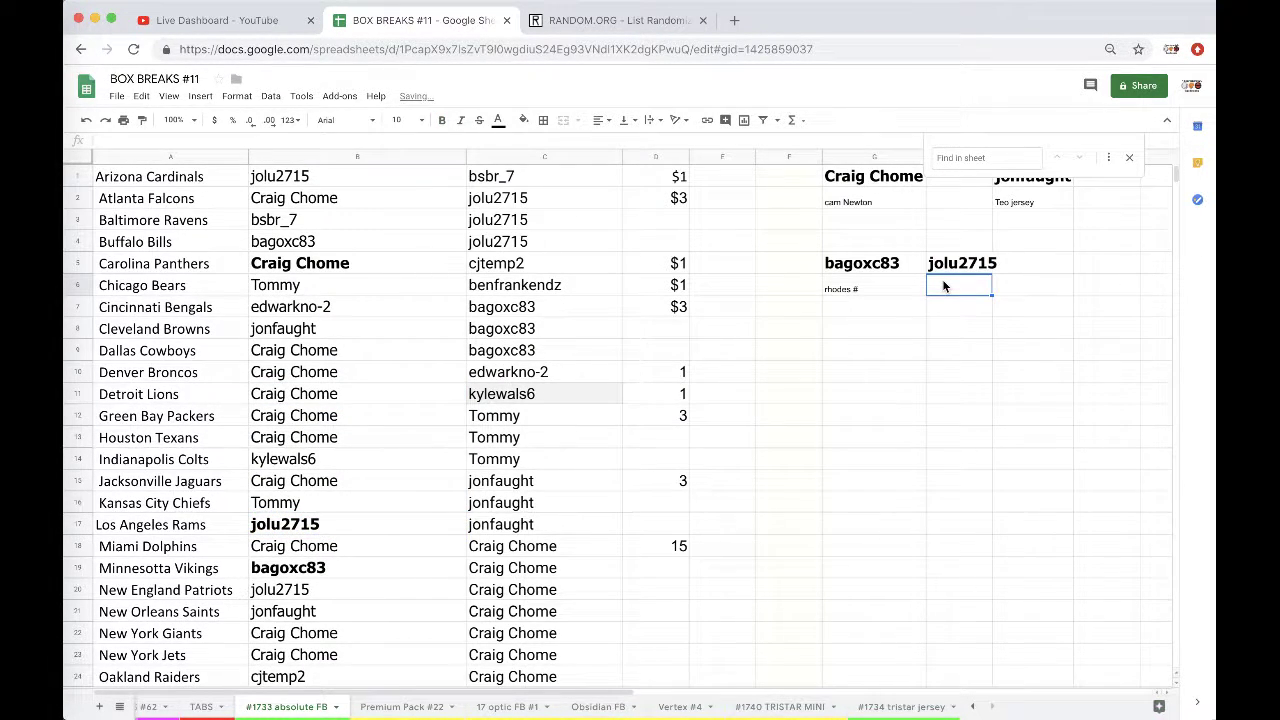
pyautogui.write('austin')
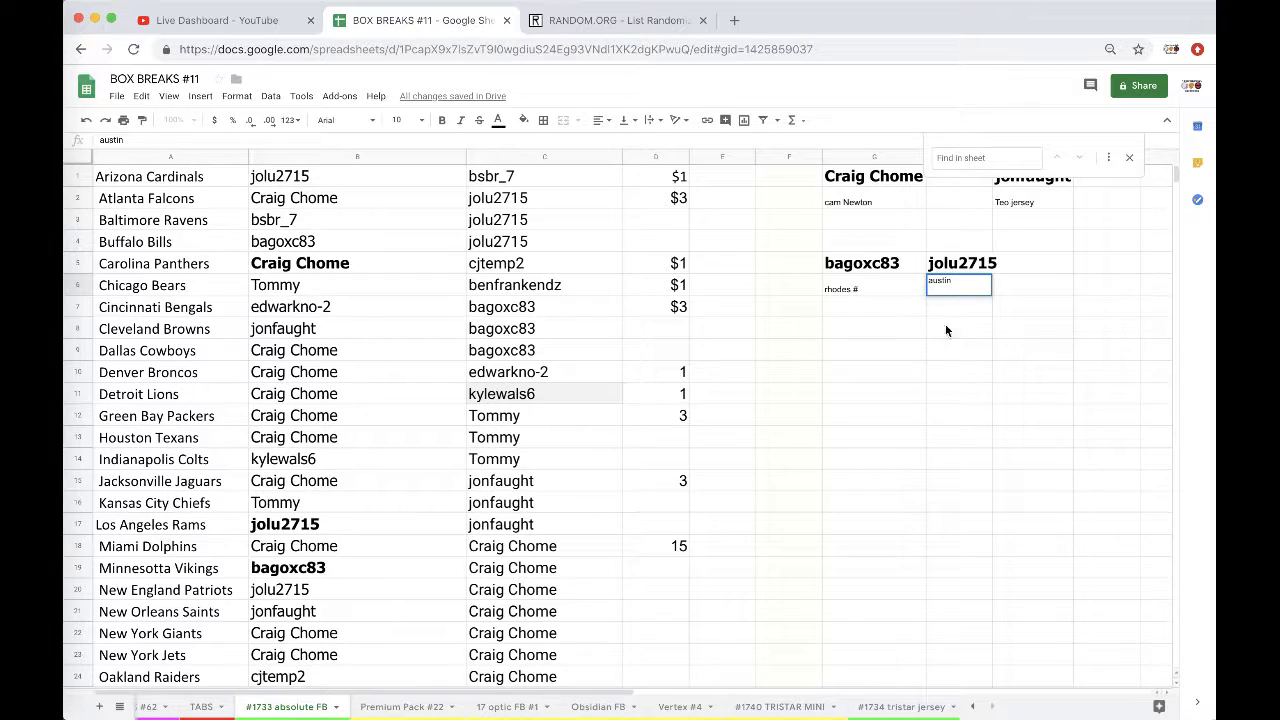
# Step: Bold the Arizona Cardinals winner and add a second Rams card, 'okafor'
pyautogui.click(298, 185)
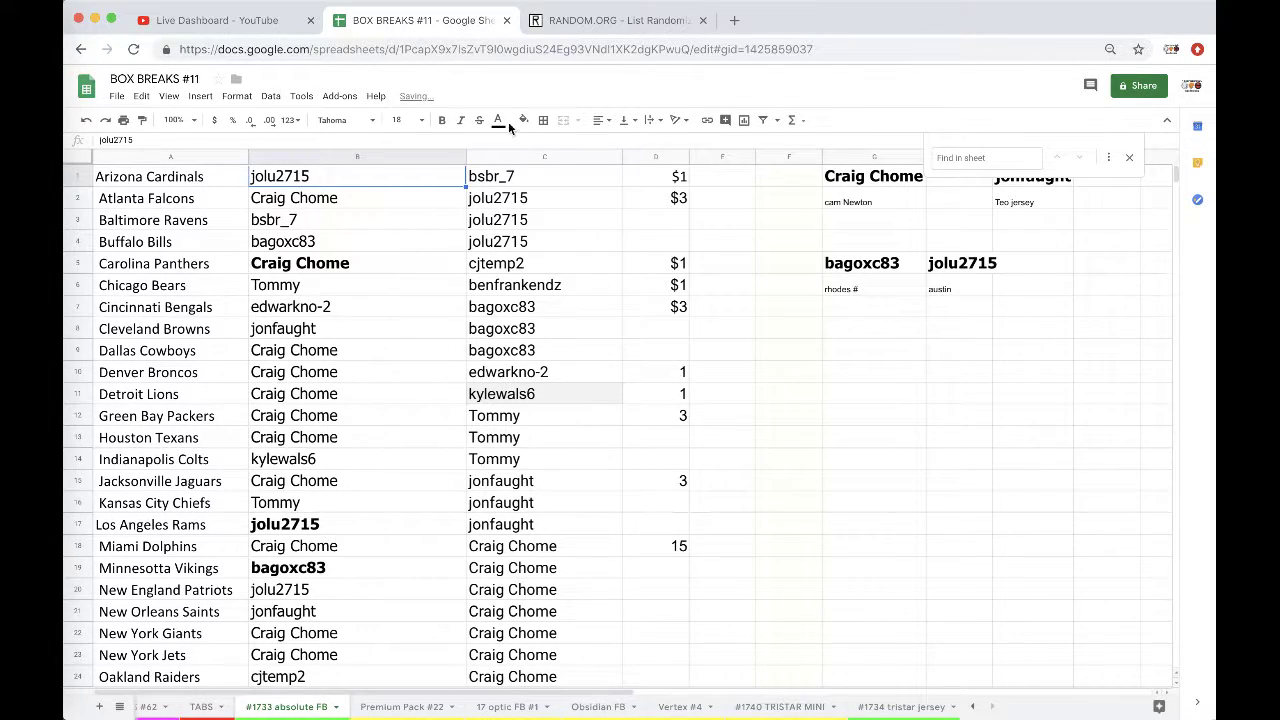
pyautogui.click(443, 119)
pyautogui.click(961, 316)
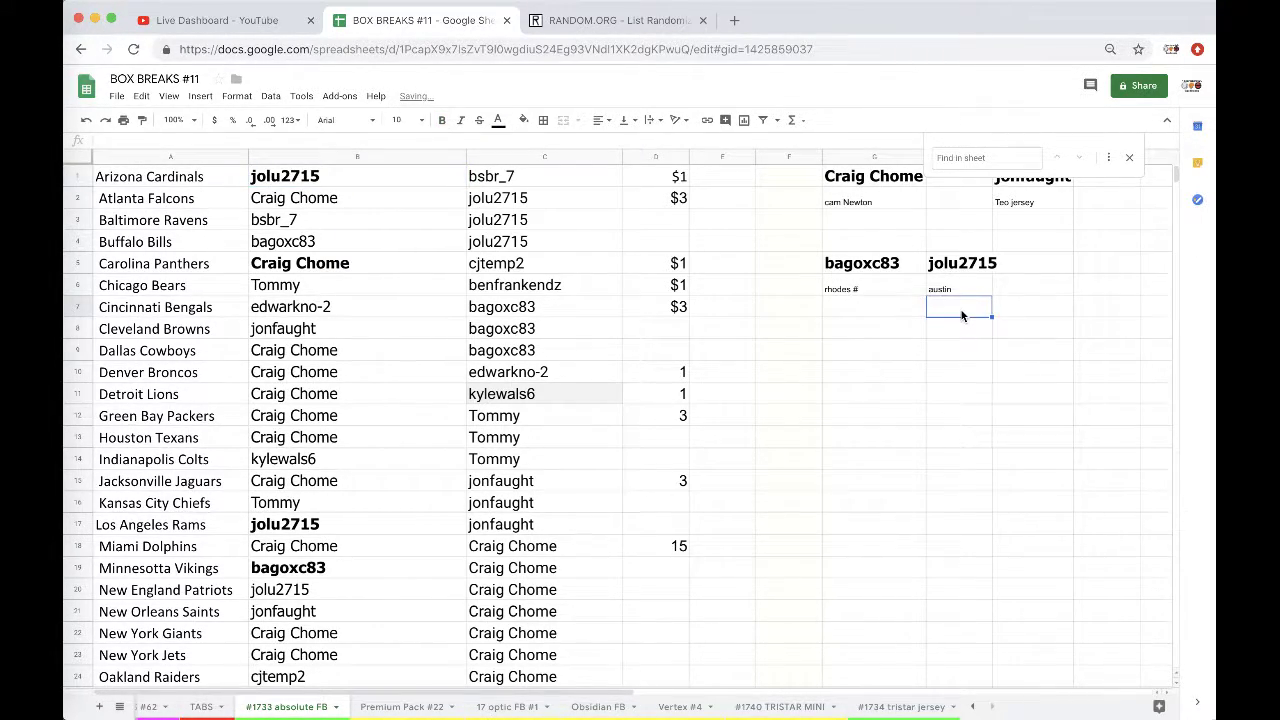
pyautogui.write('okafor')
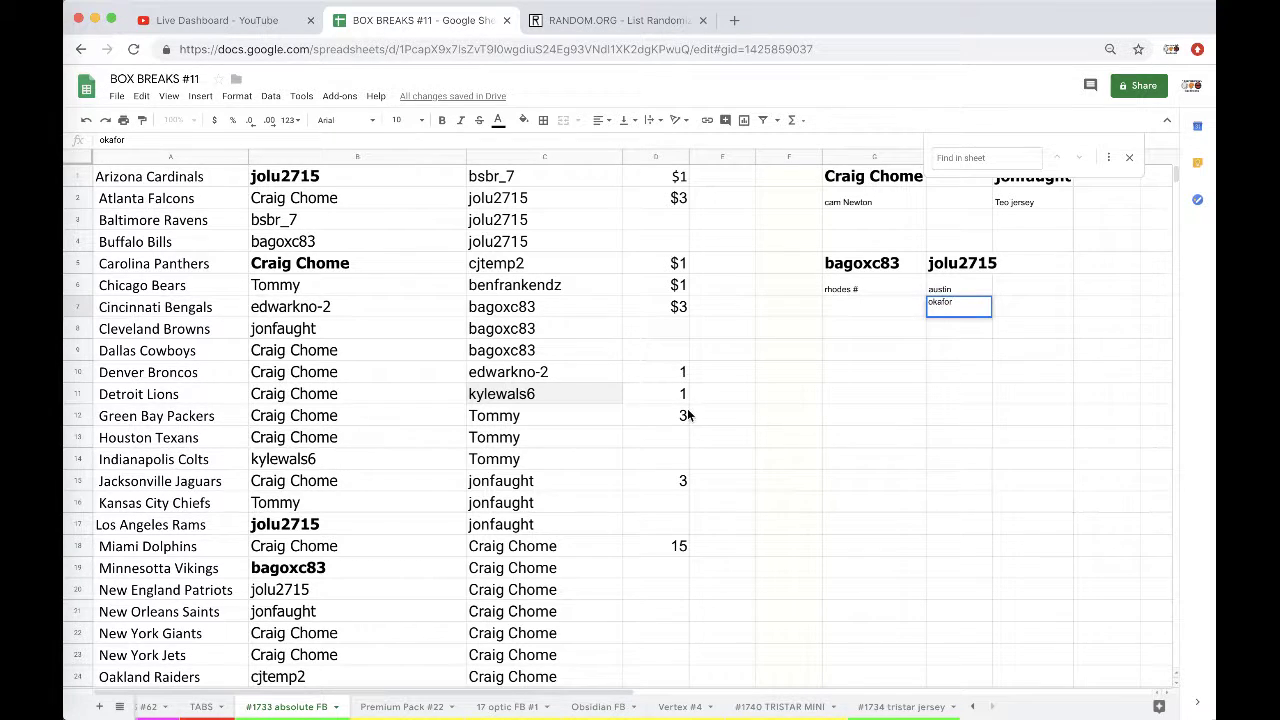
# Step: Bold the Oakland Raiders winner and add it as heading K1 with the card 'brice'
pyautogui.scroll(-2, 327, 457)
pyautogui.click(320, 589)
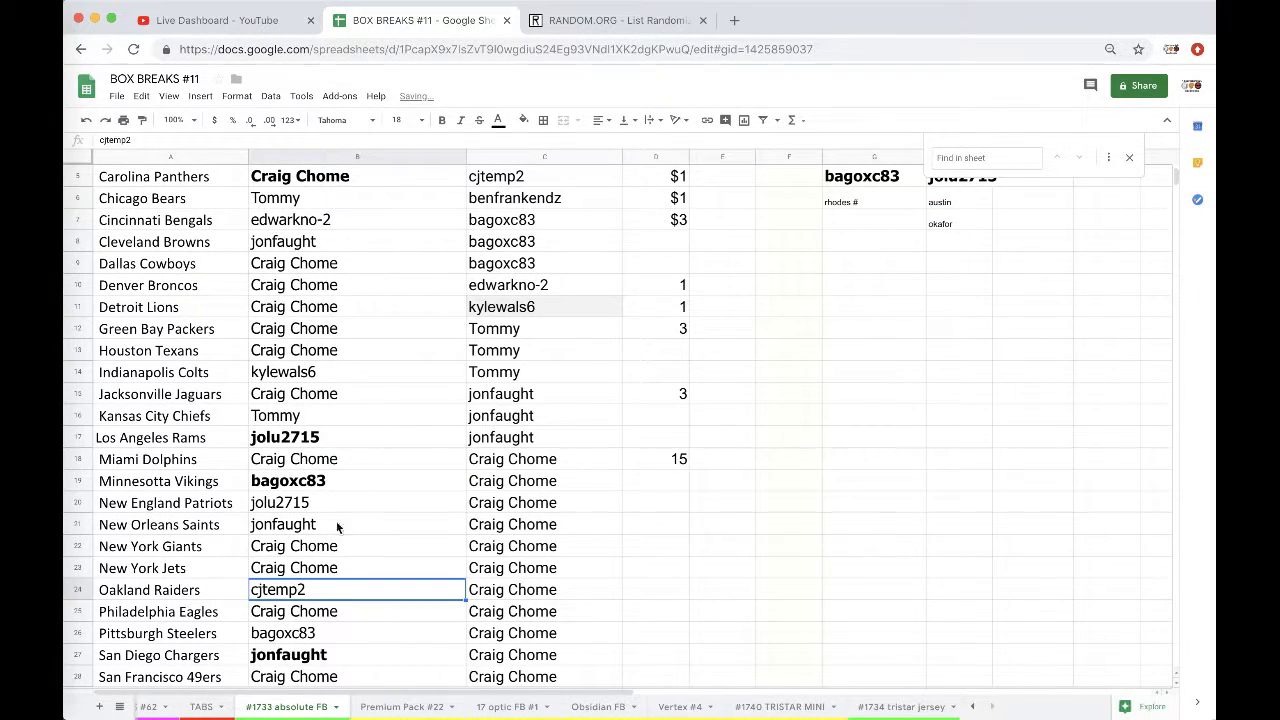
pyautogui.click(441, 120)
pyautogui.hscroll(5, 707, 302)
pyautogui.scroll(2, 707, 302)
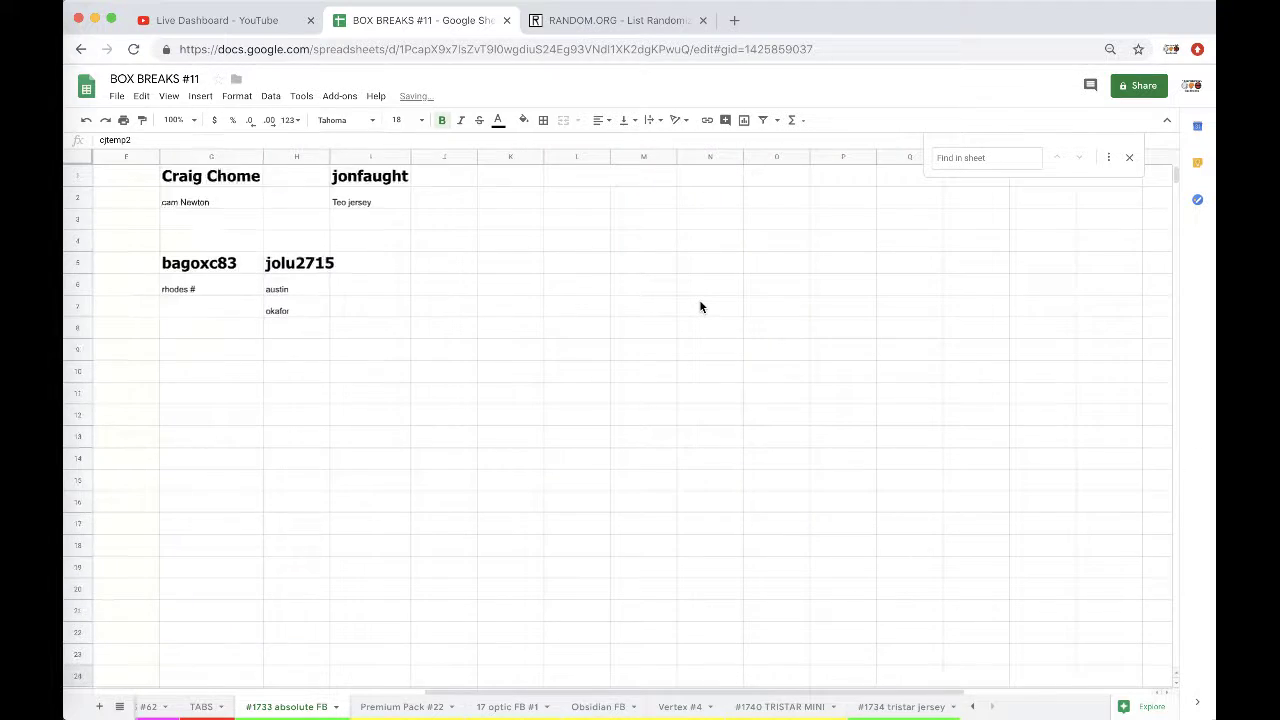
pyautogui.click(574, 173)
pyautogui.hotkey('ctrl', 'v')
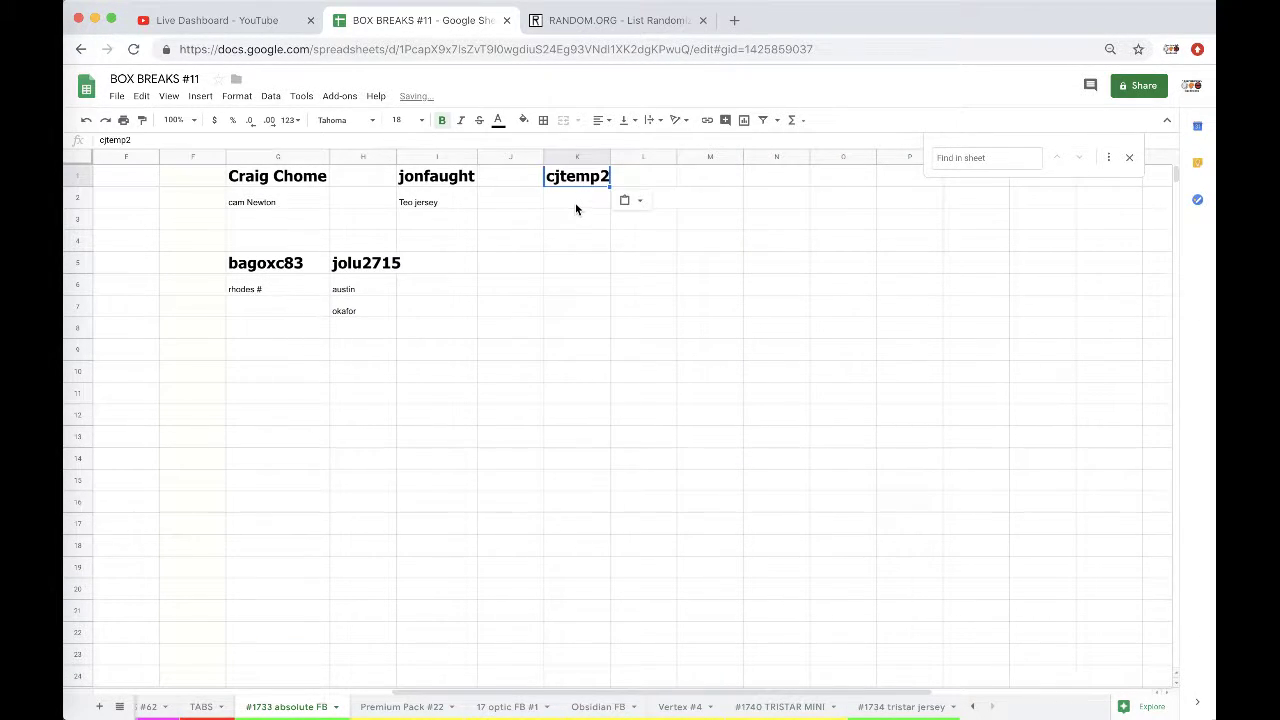
pyautogui.click(575, 203)
pyautogui.write('brice butler')
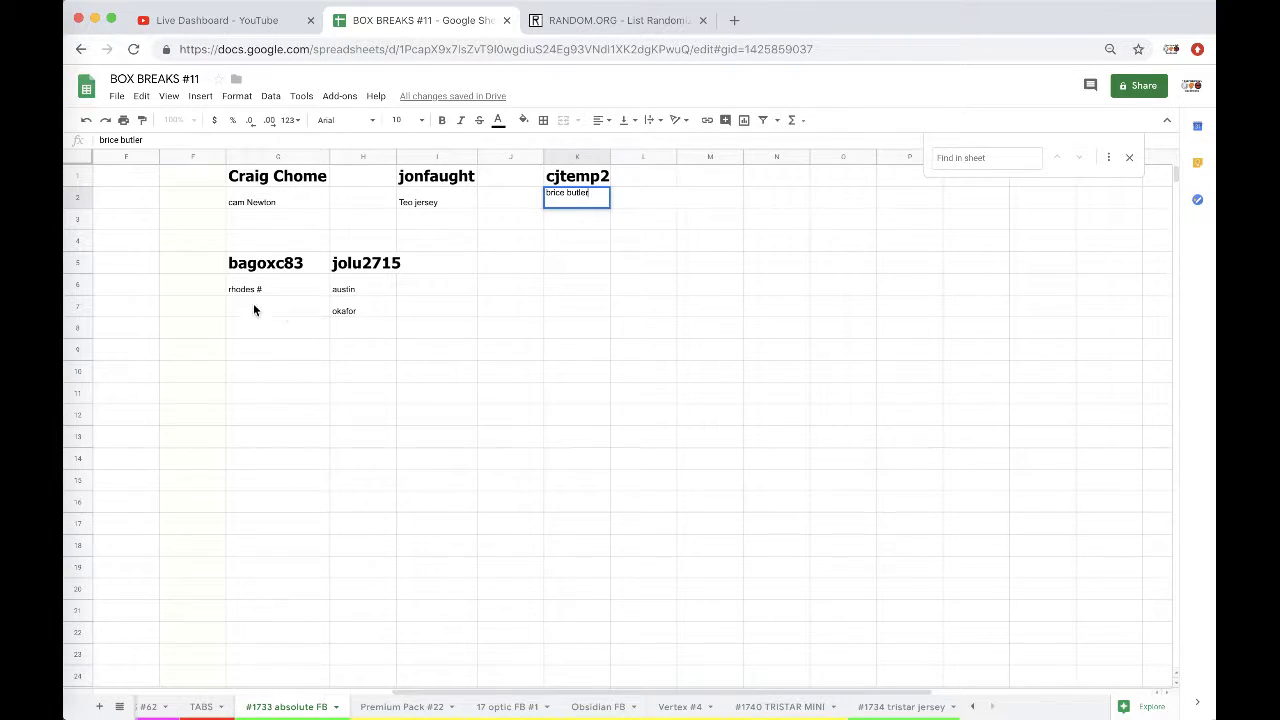
# Step: Bold the New York Giants winner
pyautogui.hscroll(-5, 226, 307)
pyautogui.scroll(-3, 226, 307)
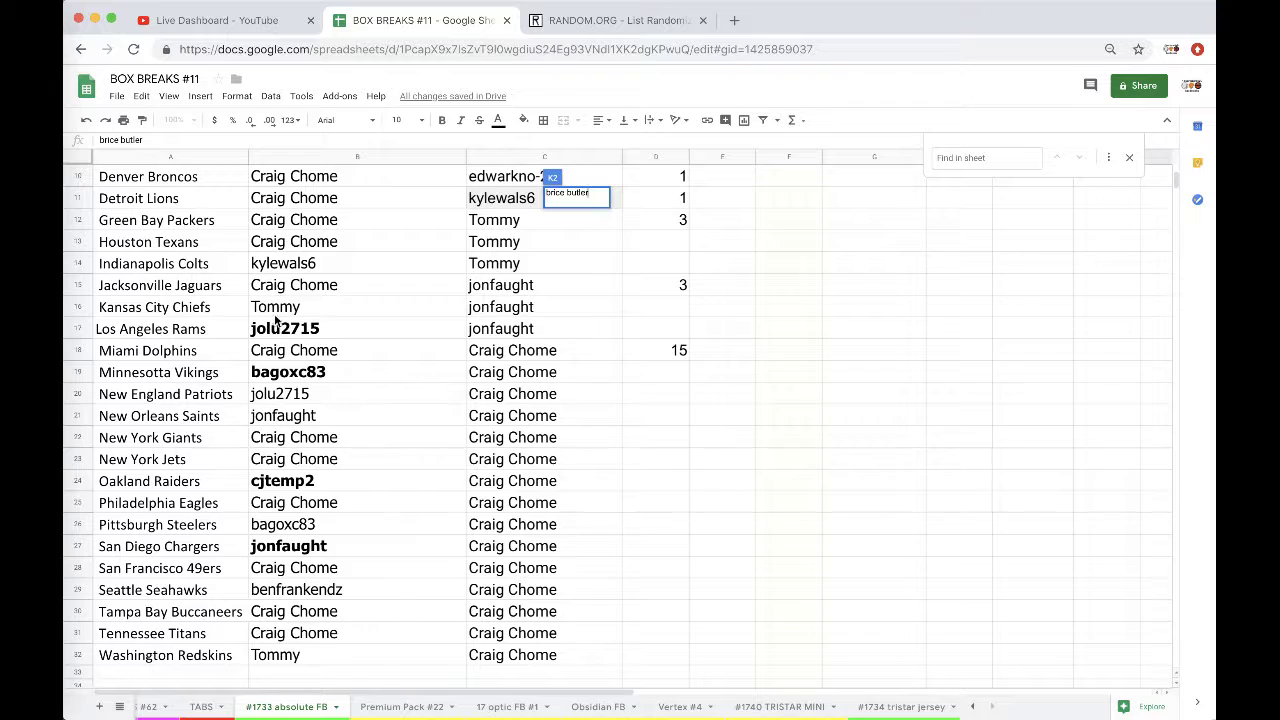
pyautogui.click(275, 422)
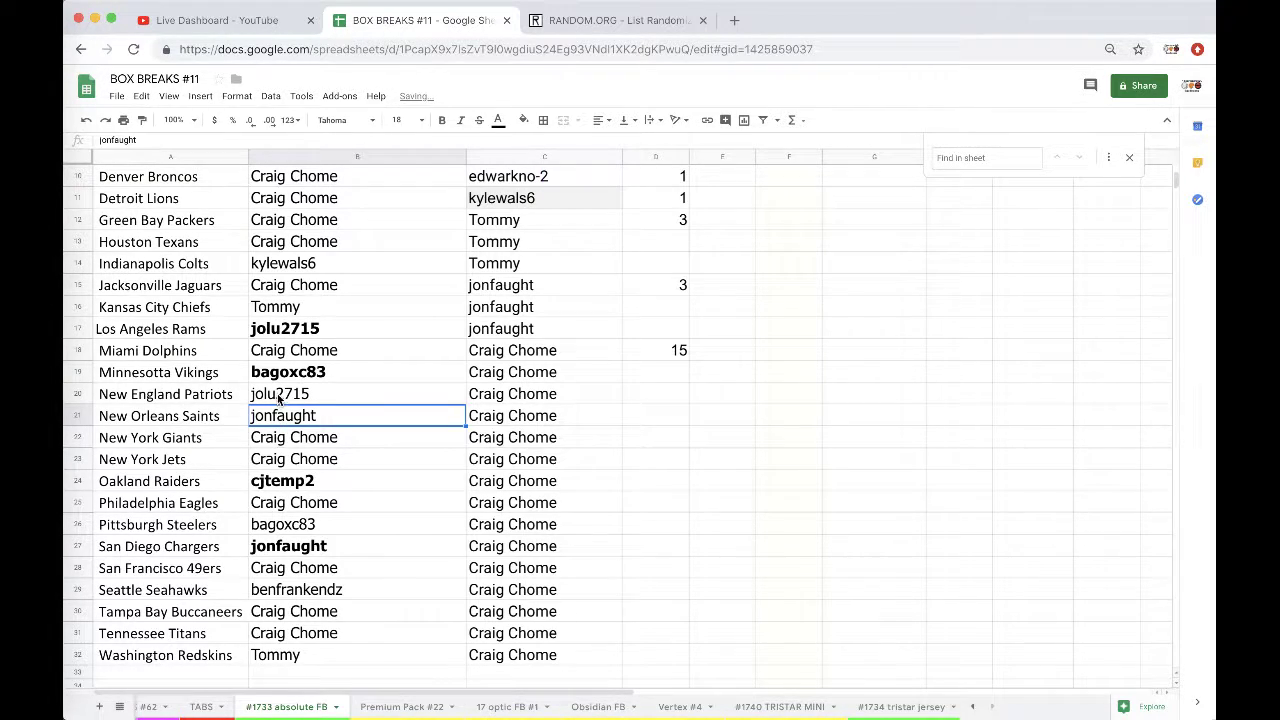
pyautogui.click(281, 399)
pyautogui.click(283, 444)
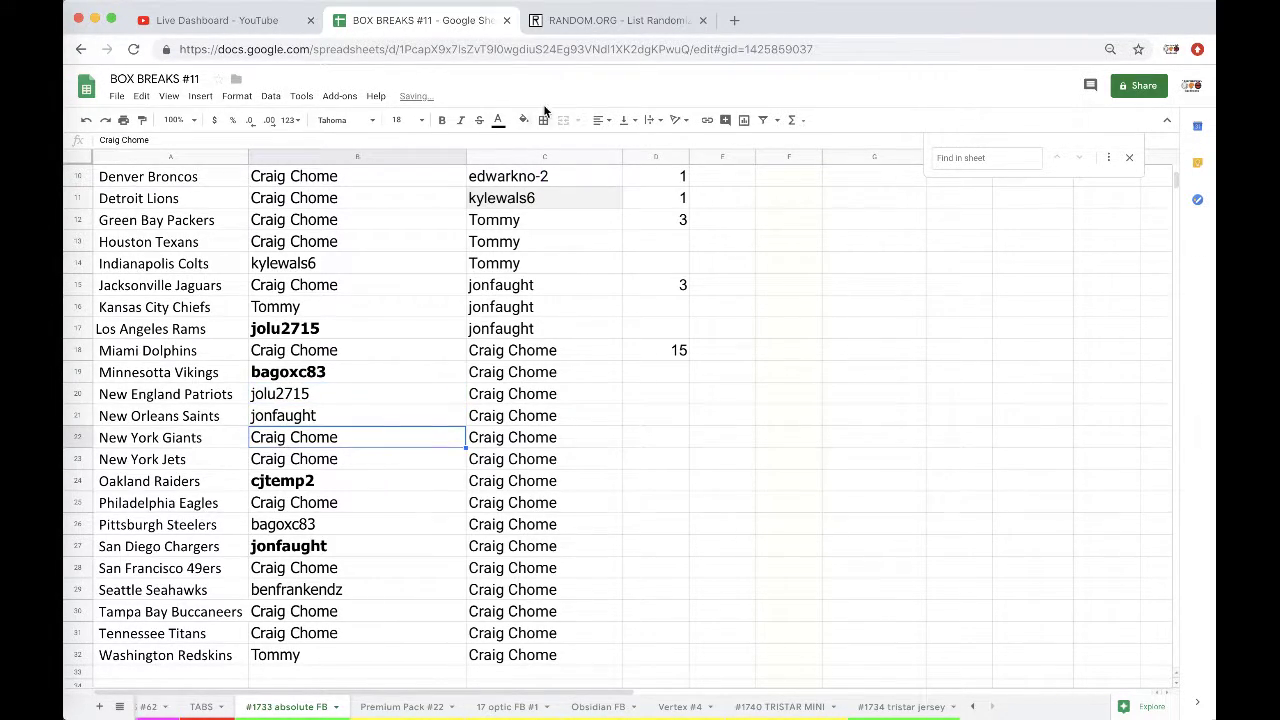
pyautogui.click(442, 120)
# Step: Add 'Ryan Nassib' beneath 'cam Newton' under the first winner
pyautogui.scroll(5, 625, 293)
pyautogui.hscroll(2, 625, 293)
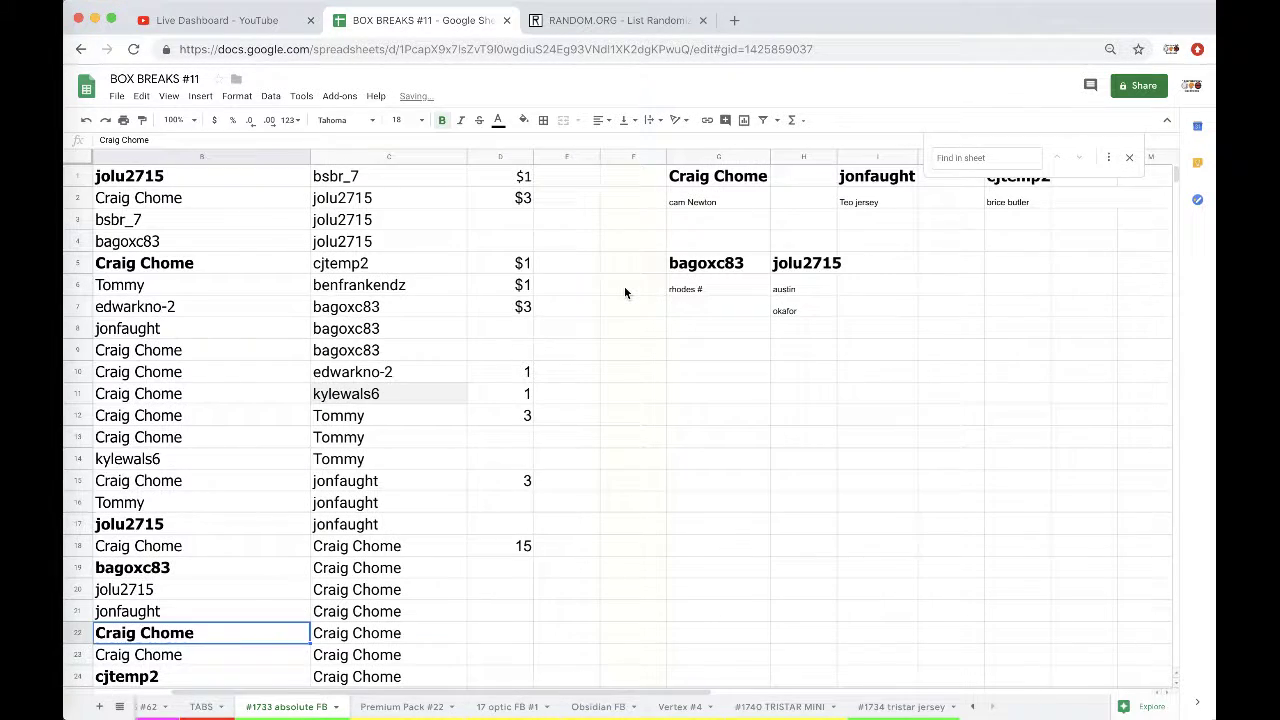
pyautogui.doubleClick(718, 219)
pyautogui.write('Ryan Nassib')
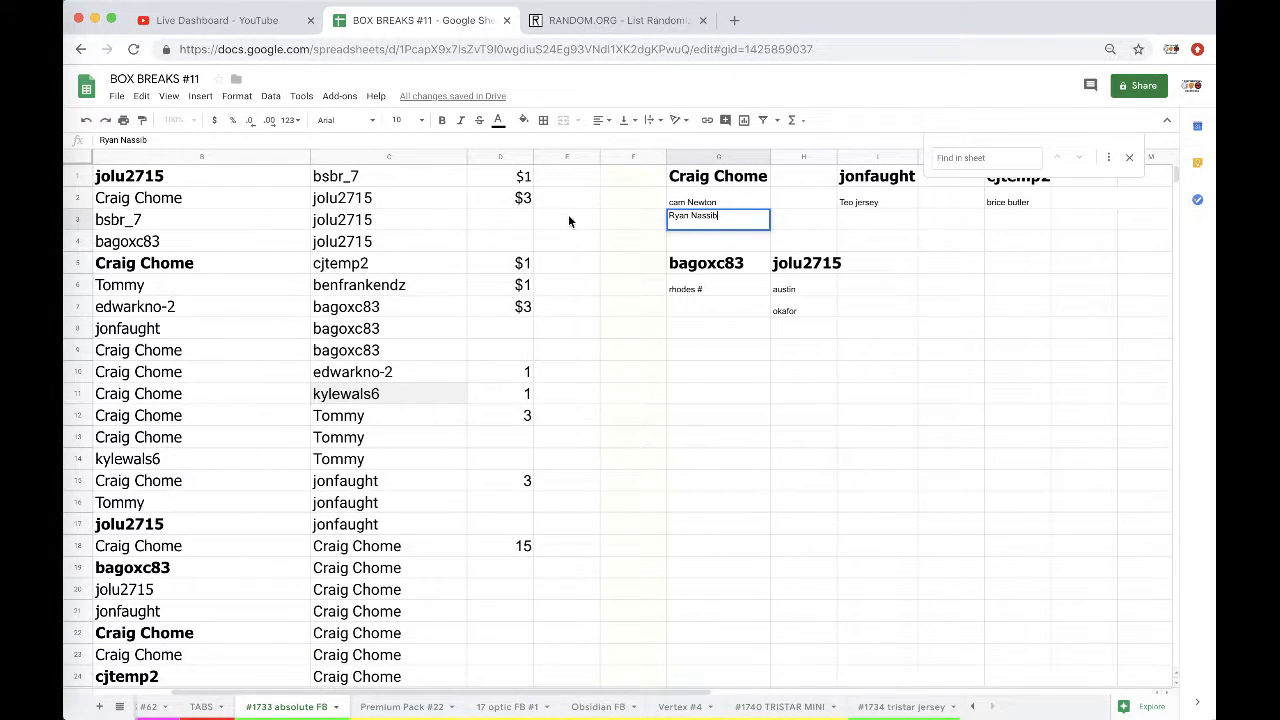
# Step: Bold the Tennessee Titans winner and select the Baltimore Ravens winner
pyautogui.hscroll(-2, 554, 217)
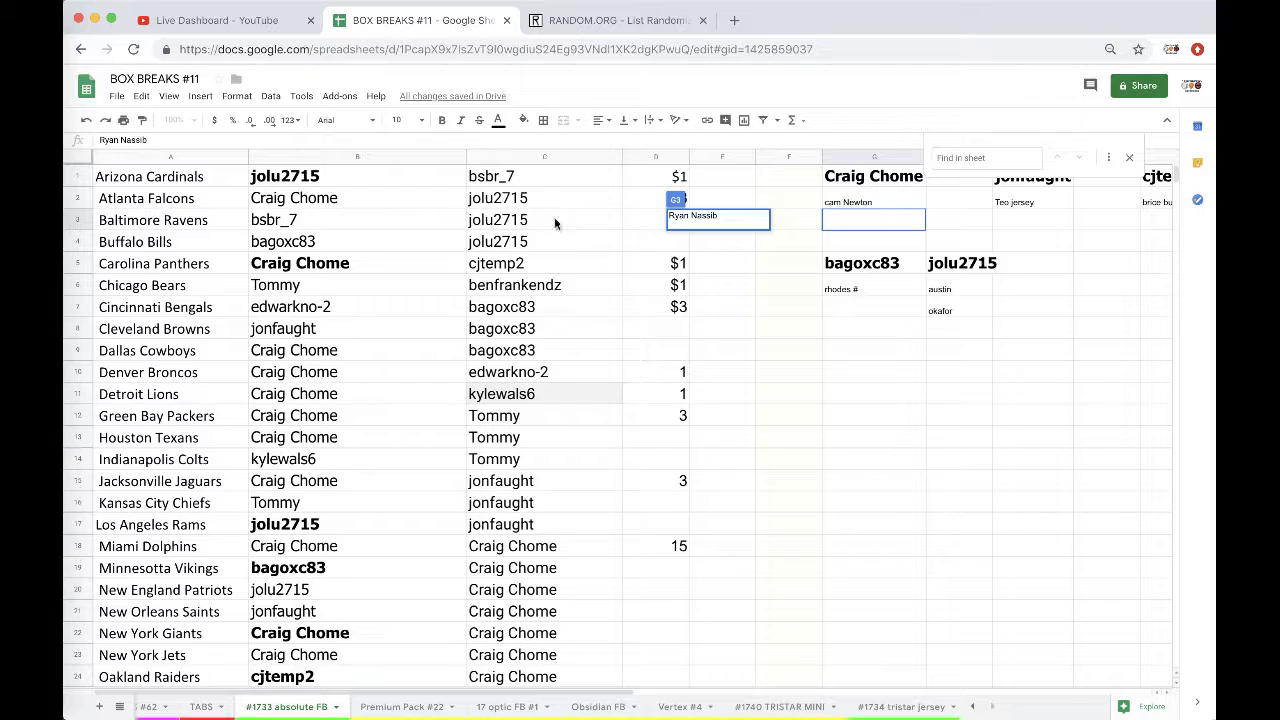
pyautogui.scroll(-4, 337, 226)
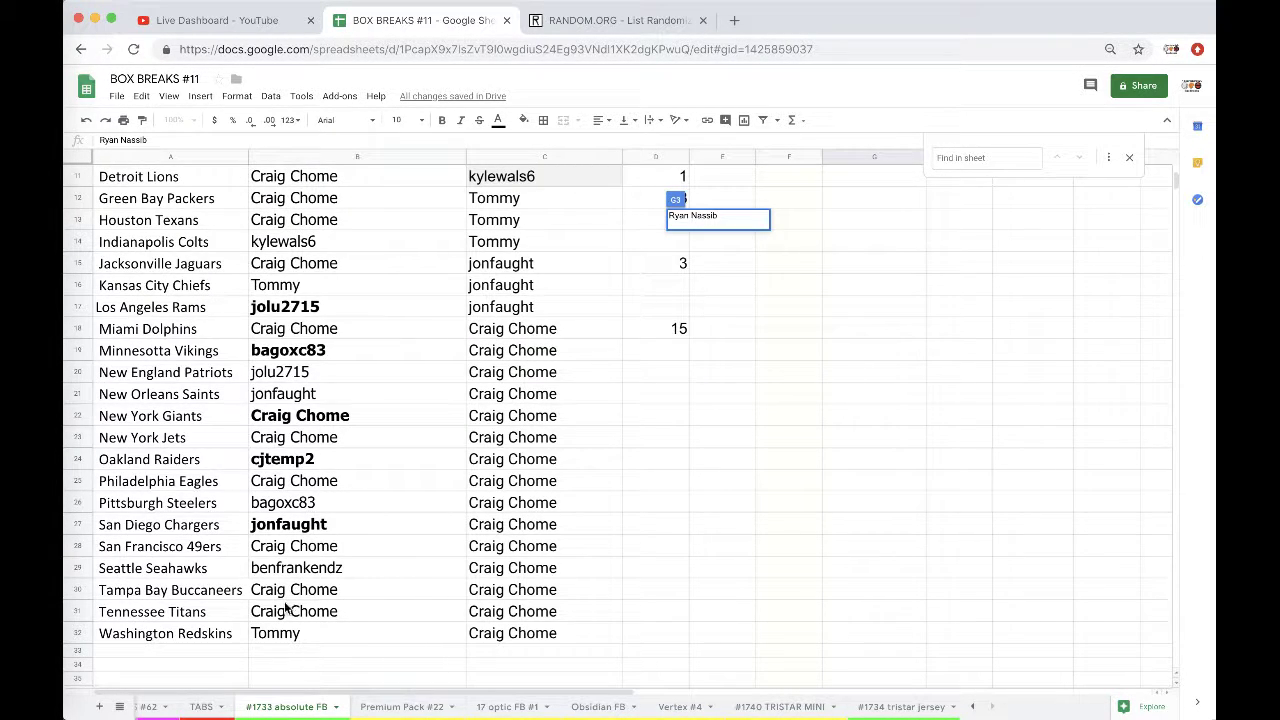
pyautogui.click(285, 608)
pyautogui.click(442, 120)
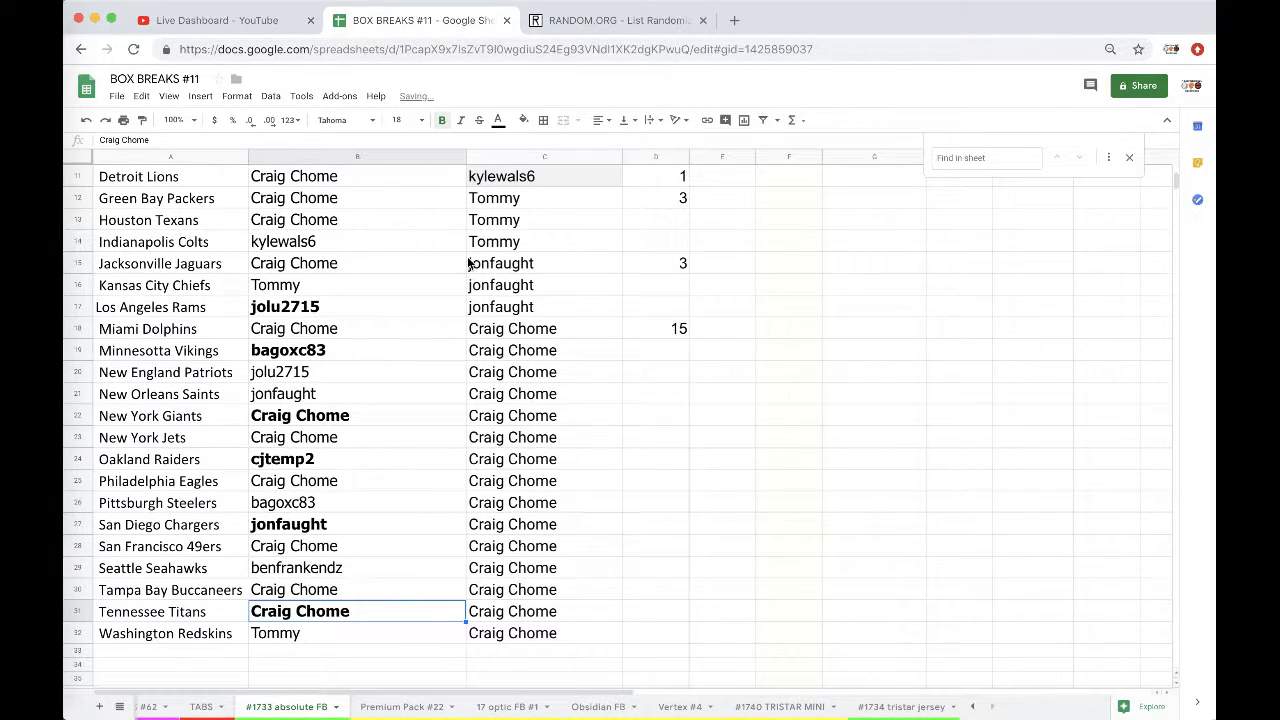
pyautogui.scroll(5, 377, 437)
pyautogui.click(312, 222)
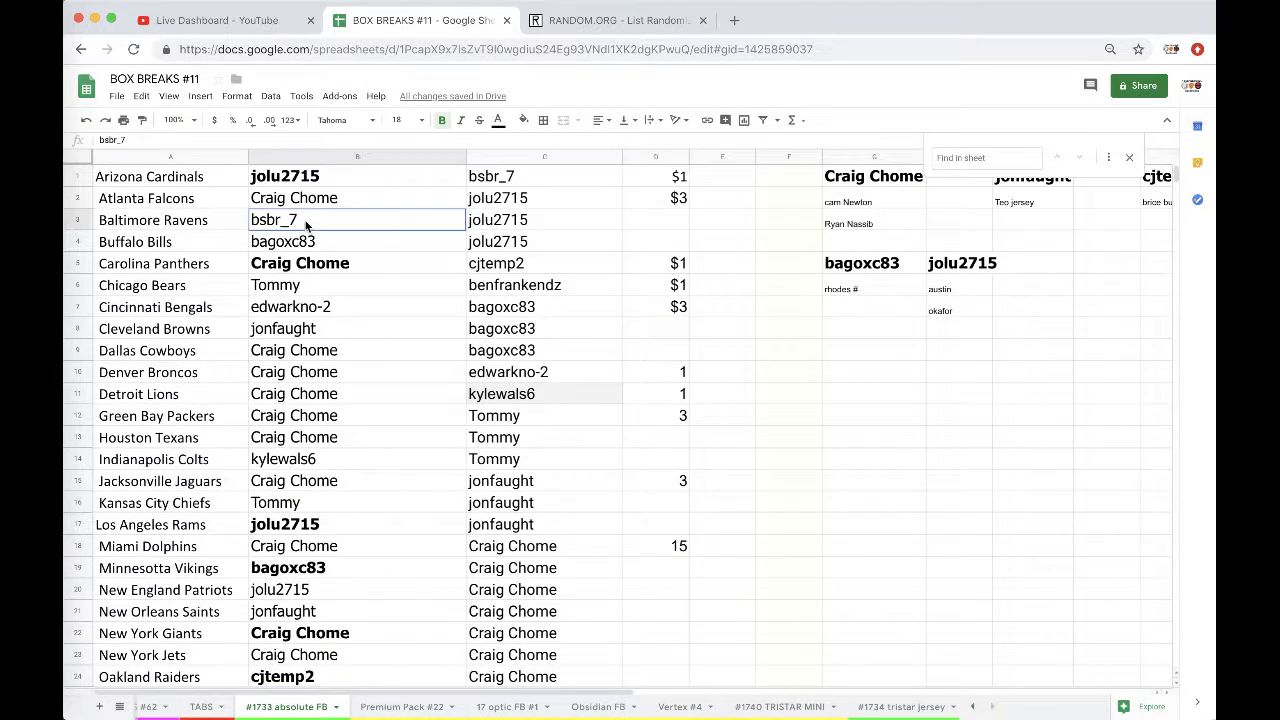
# Step: Bold the Ravens winner, list it at G9 with 'matt elam', and start 'quad tennese' in G4
pyautogui.click(442, 120)
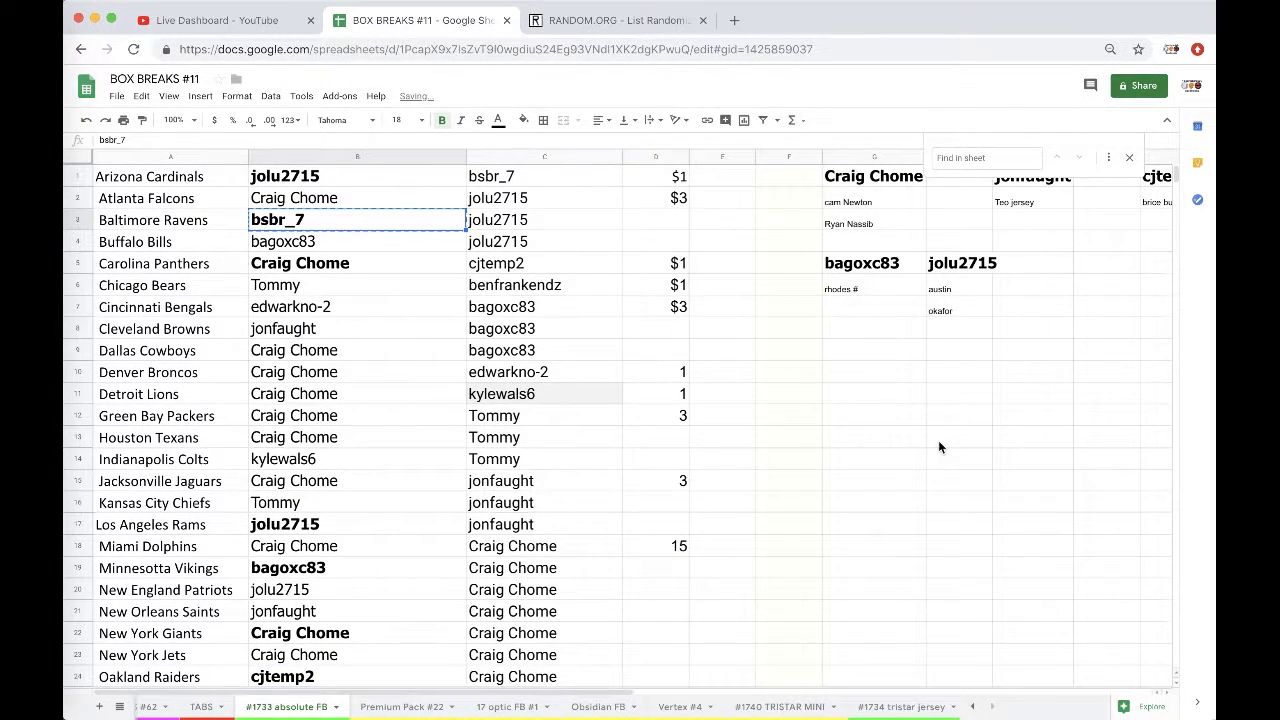
pyautogui.click(865, 359)
pyautogui.write('bsbr_7')
pyautogui.click(860, 372)
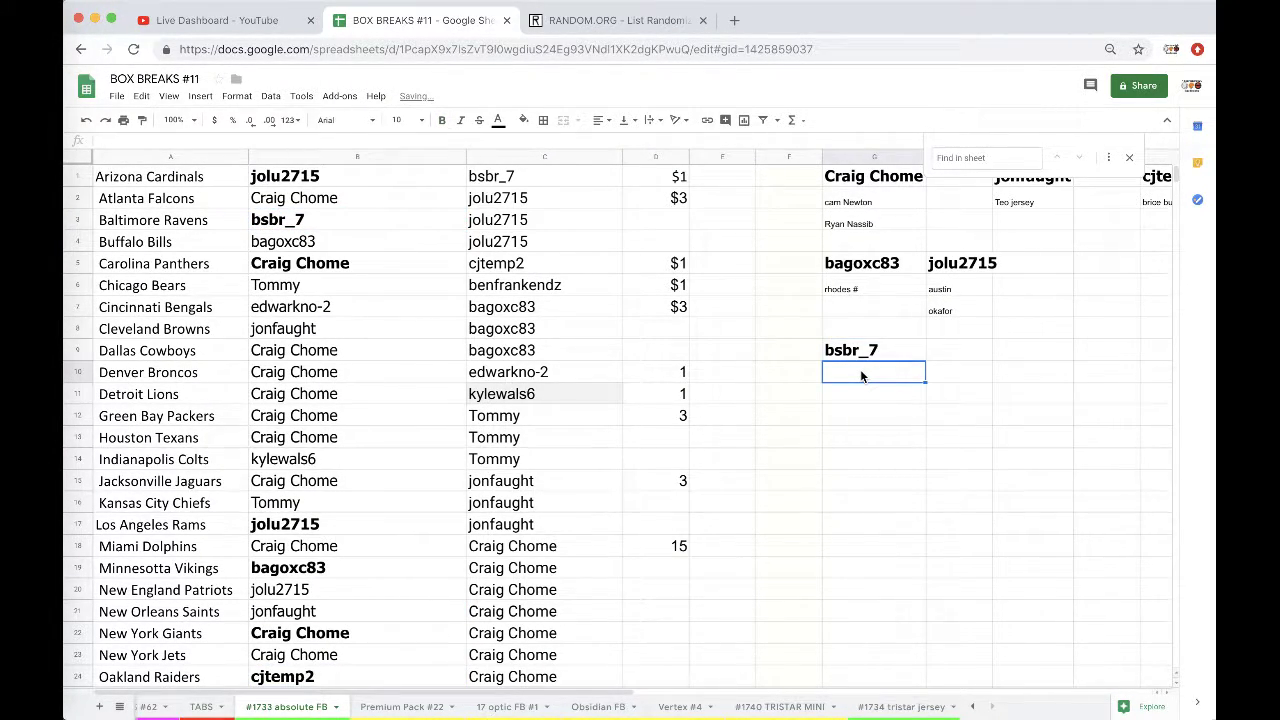
pyautogui.write('matt elam')
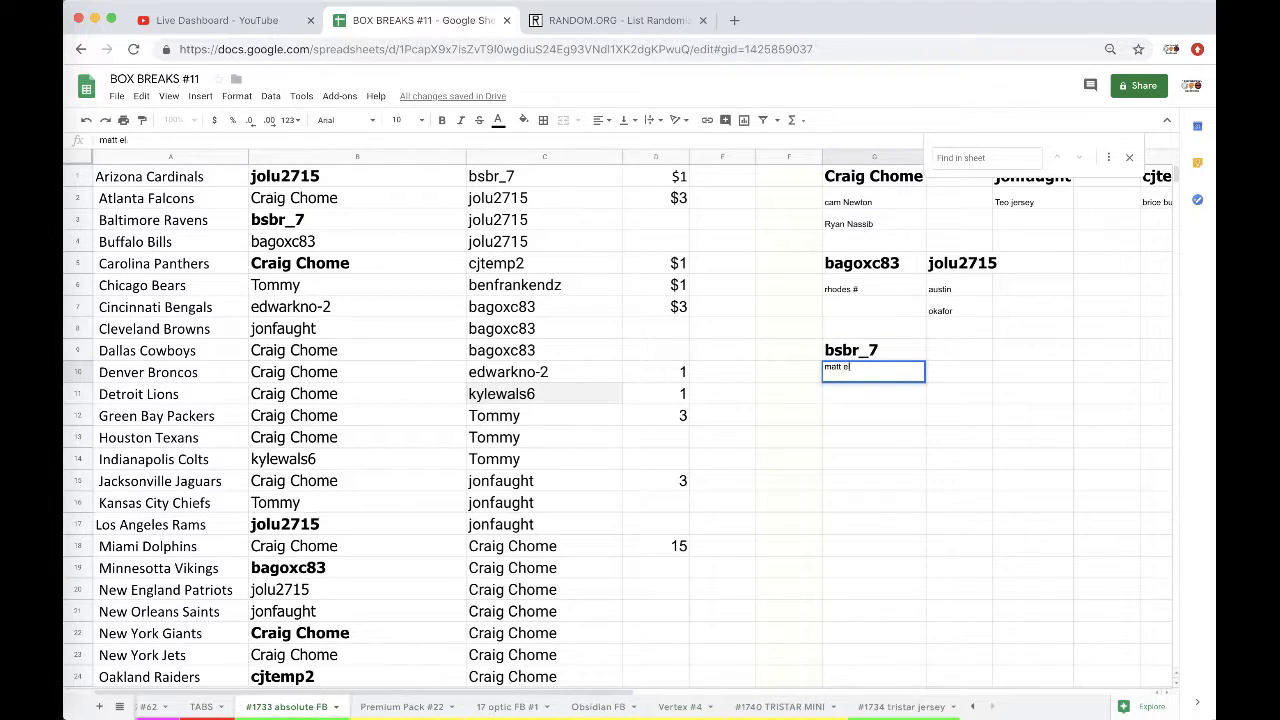
pyautogui.click(878, 249)
pyautogui.write('1u')
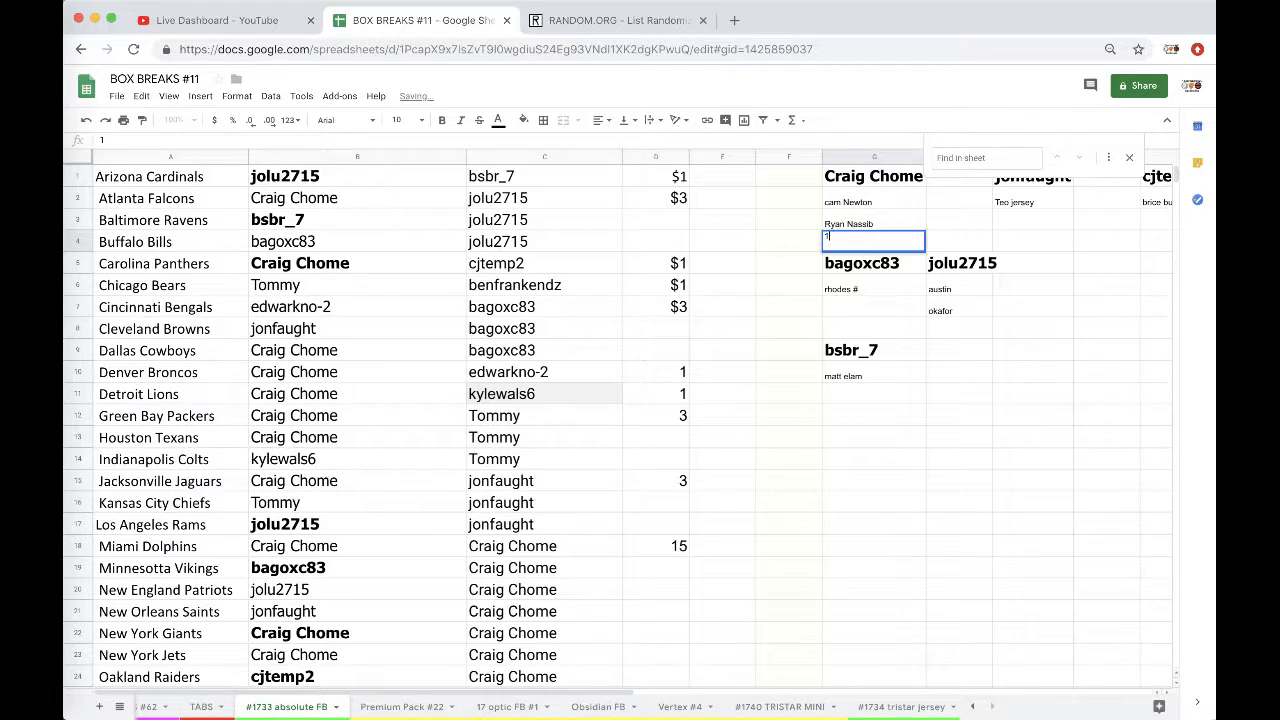
pyautogui.write('uad tennese')
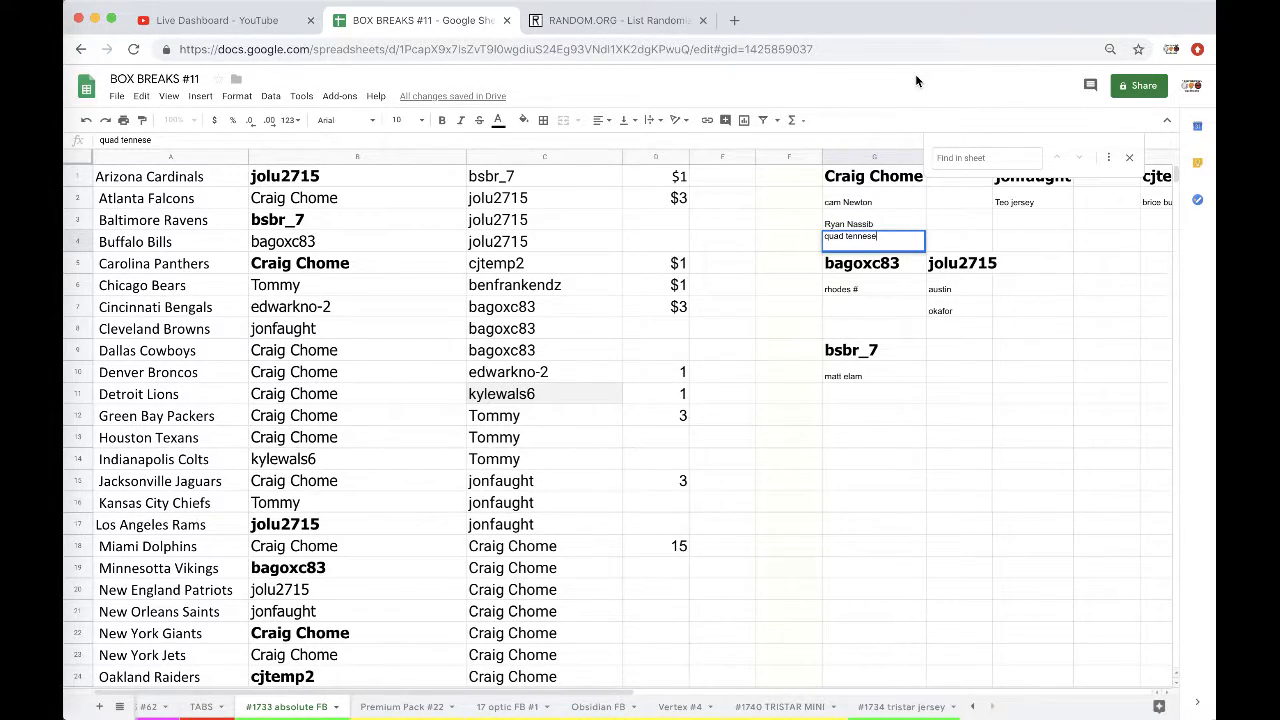
# Step: Search 'damontre moore', read his Wikipedia article, and return to the BOX BREAKS #11 sheet
pyautogui.click(736, 20)
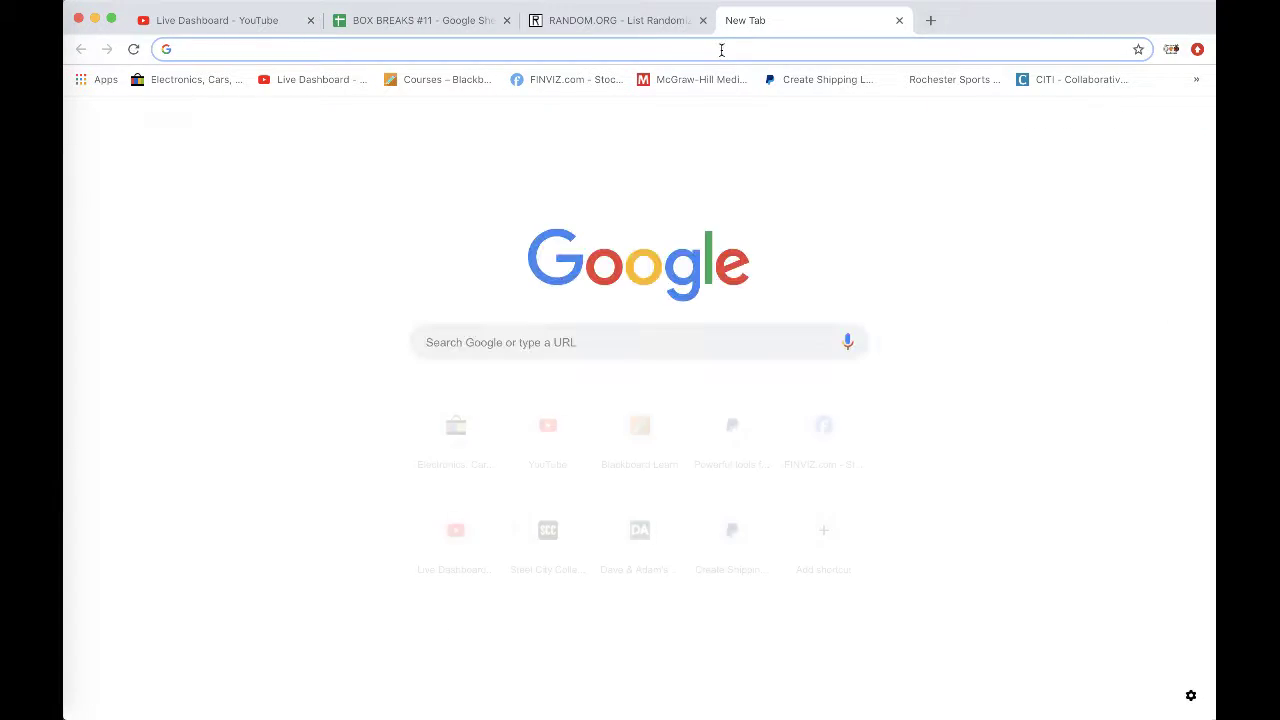
pyautogui.write('damontre moore')
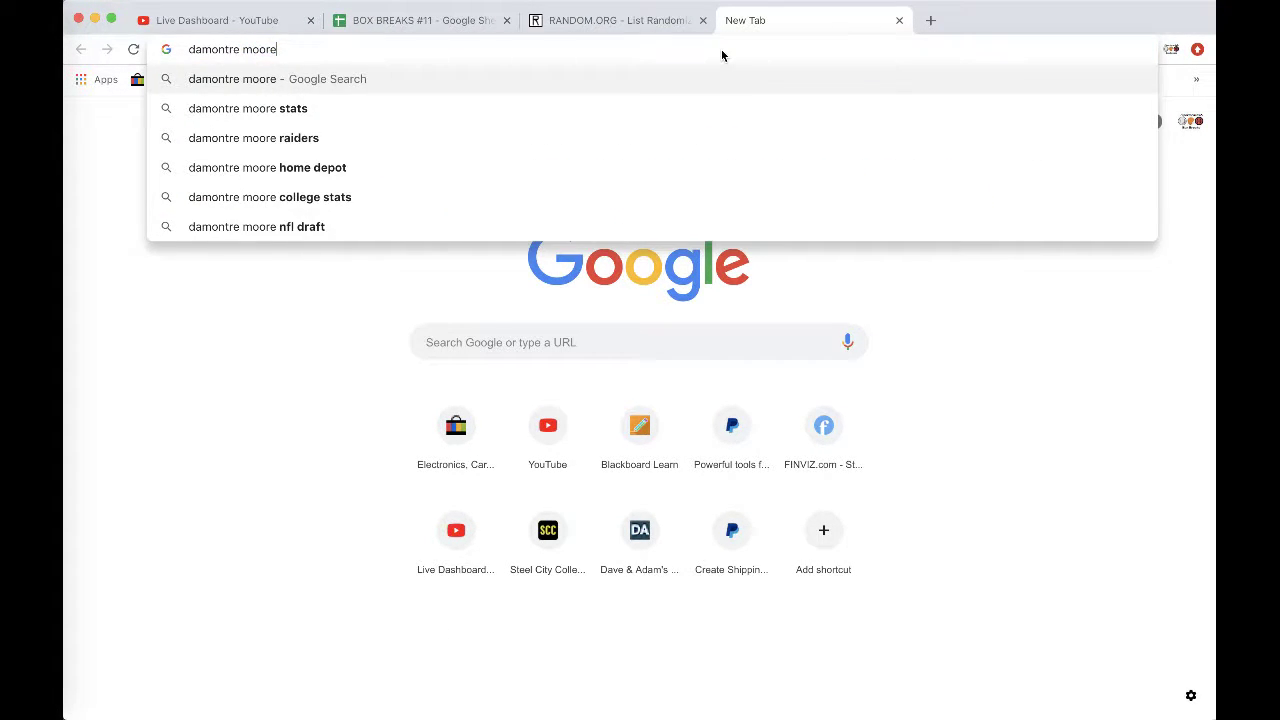
pyautogui.press('Return')
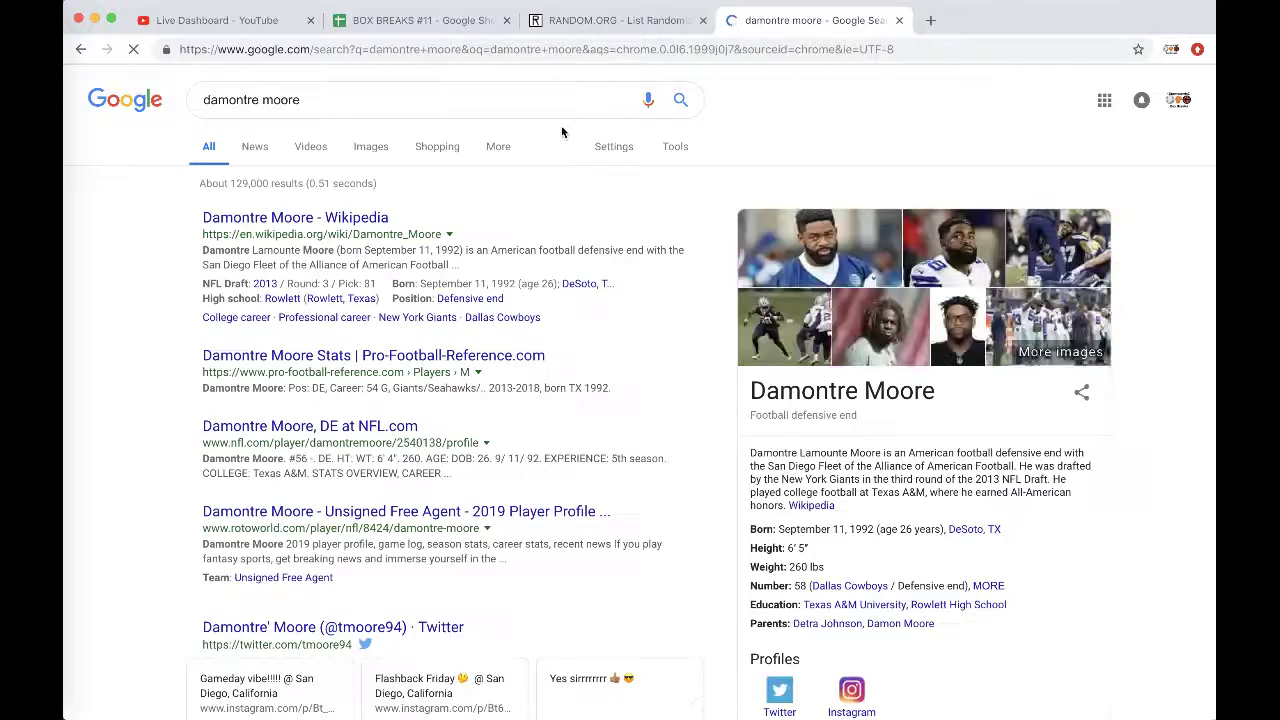
pyautogui.click(356, 219)
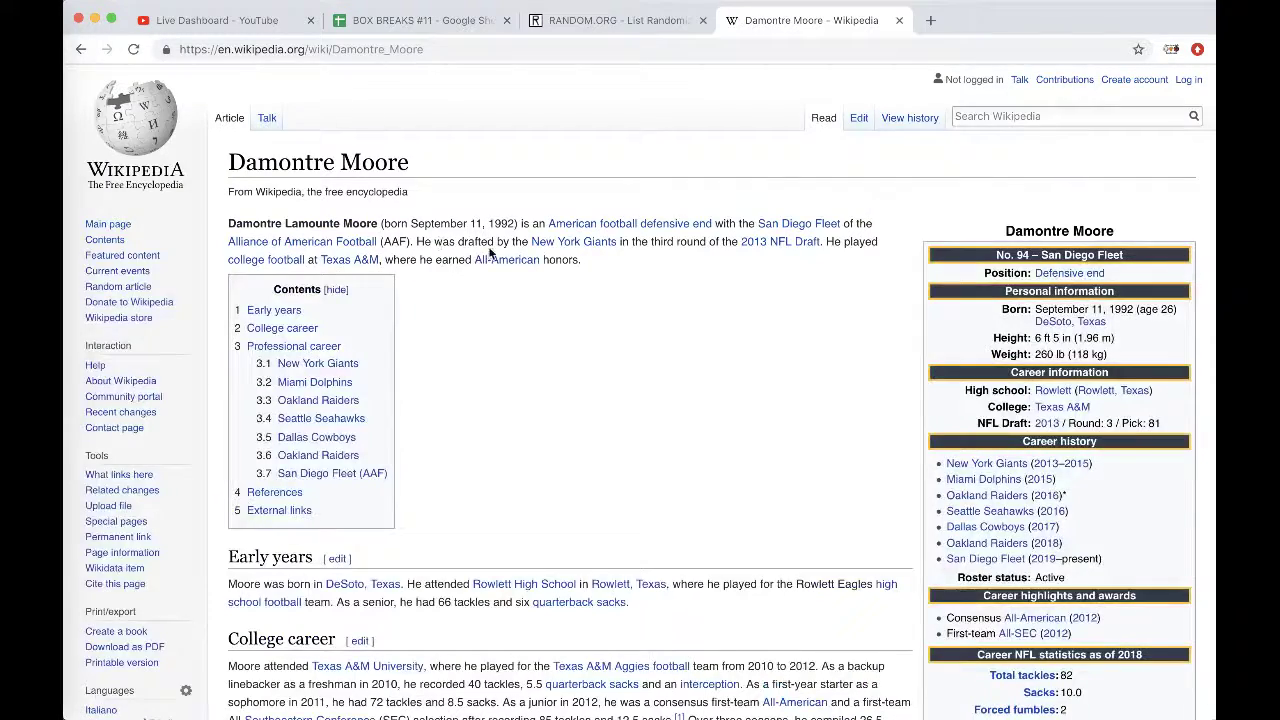
pyautogui.scroll(-1, 920, 303)
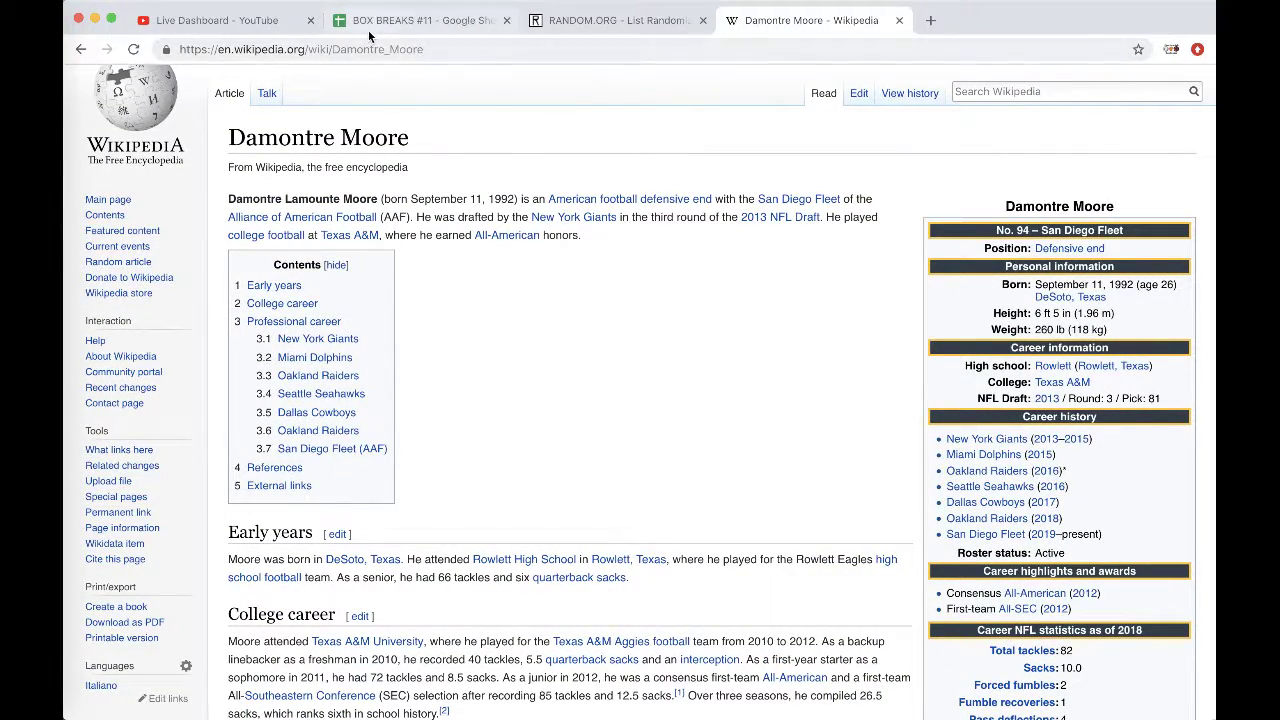
pyautogui.click(366, 20)
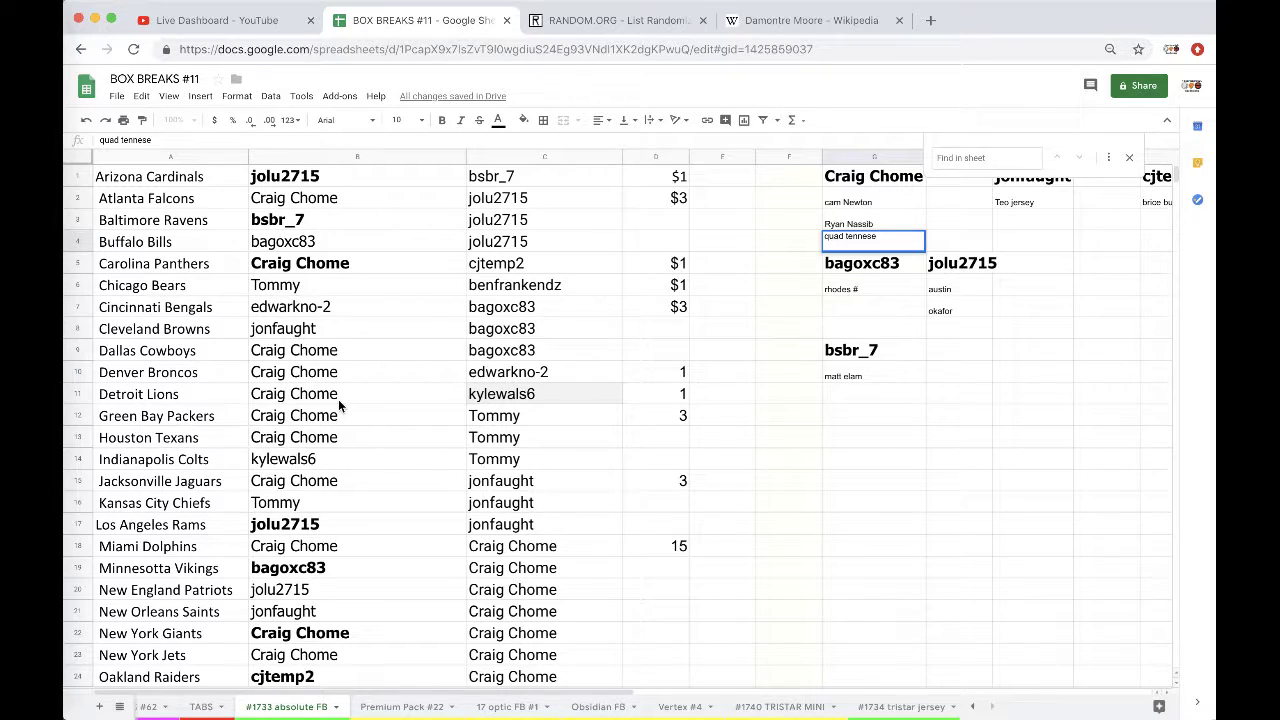
pyautogui.scroll(-5, 338, 400)
pyautogui.press('Return')
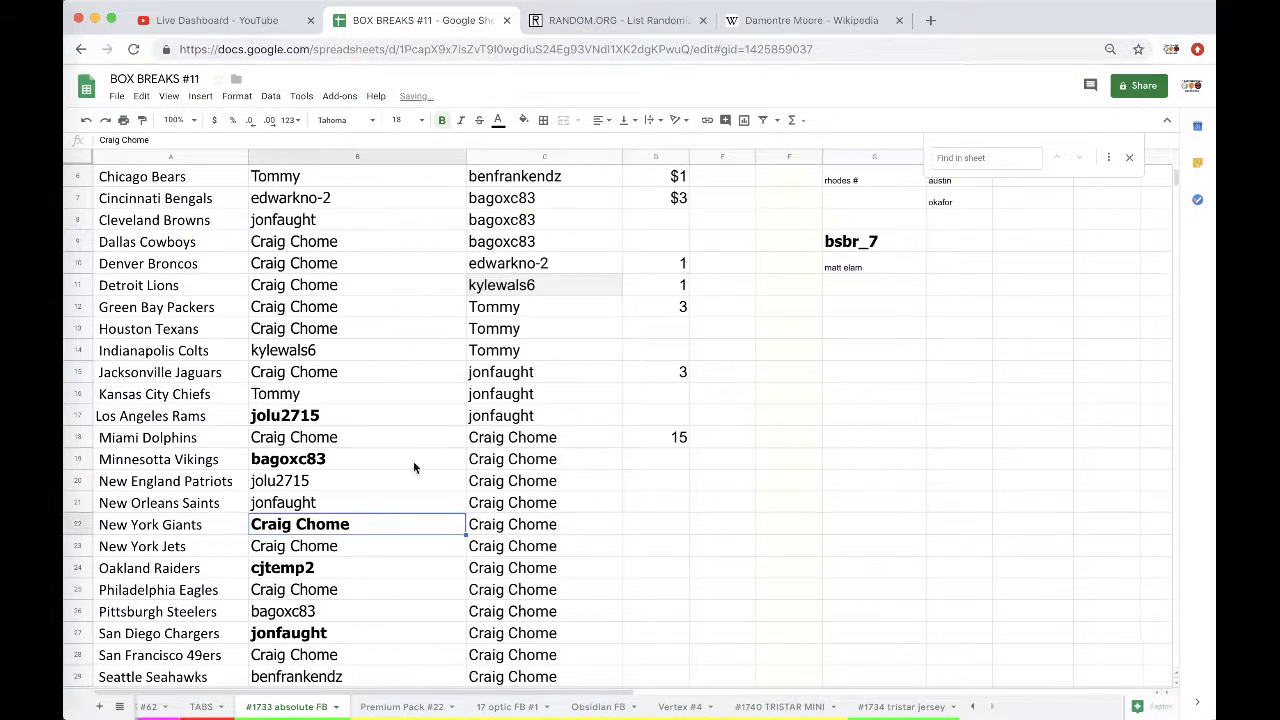
pyautogui.scroll(5, 413, 461)
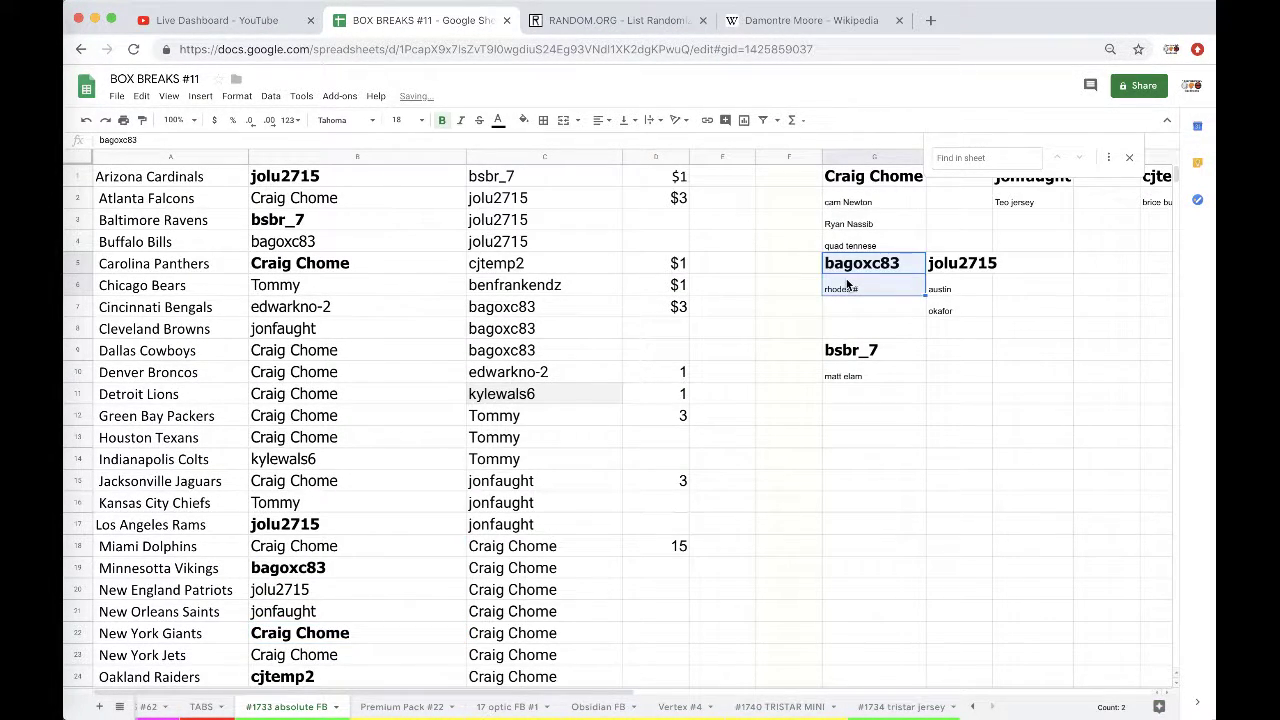
pyautogui.moveTo(905, 253); pyautogui.dragTo(1087, 263)
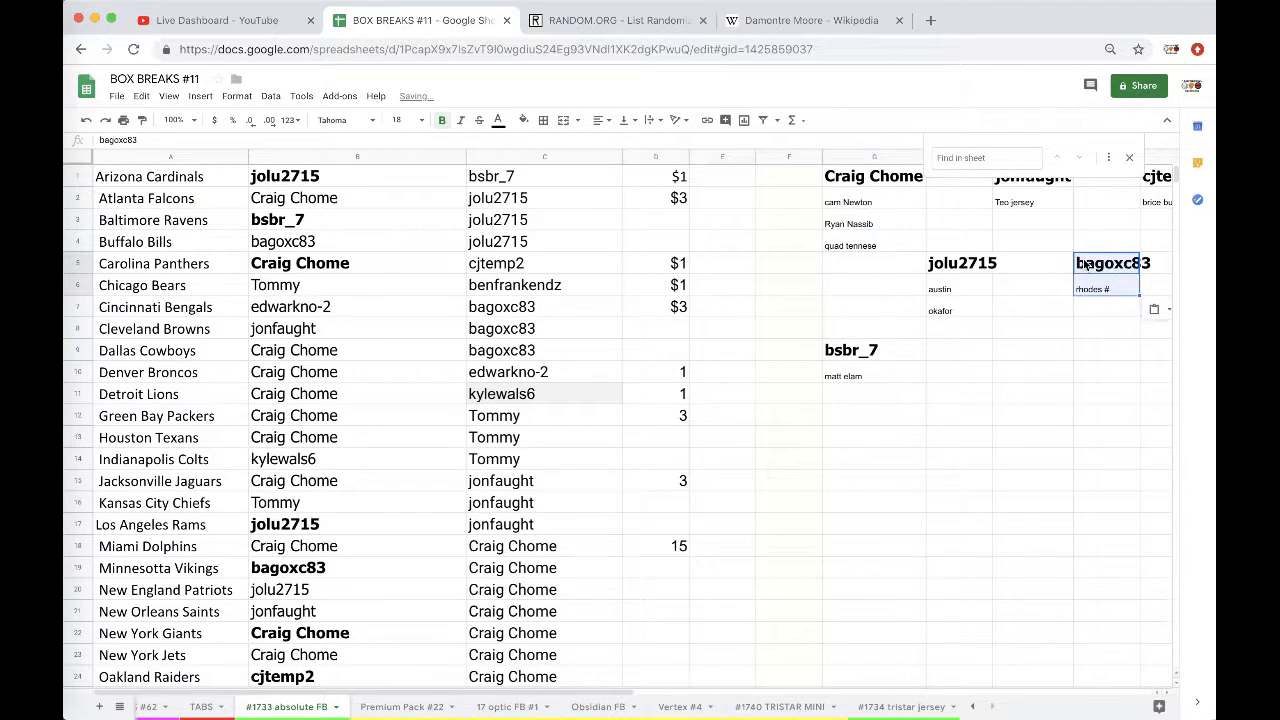
pyautogui.click(836, 271)
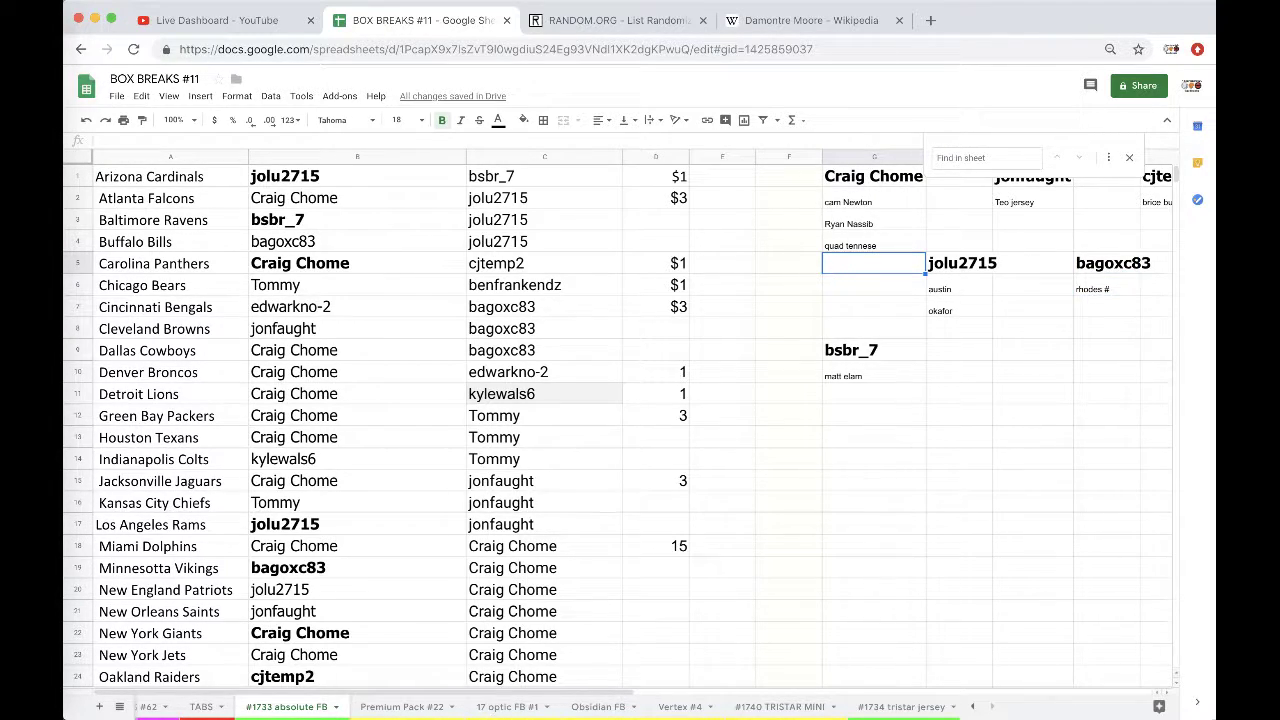
pyautogui.write('mooc')
pyautogui.press('BackSpace')
pyautogui.press('BackSpace')
pyautogui.press('BackSpace')
pyautogui.press('BackSpace')
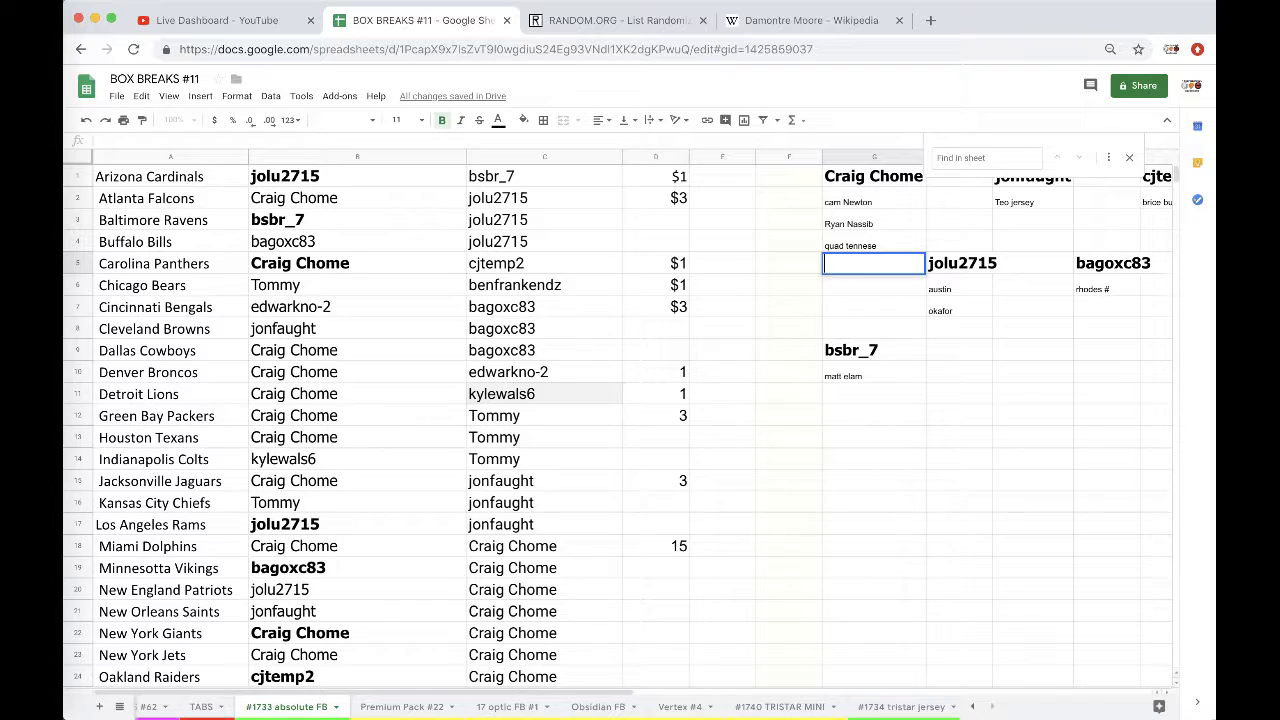
pyautogui.write('quad tennese')
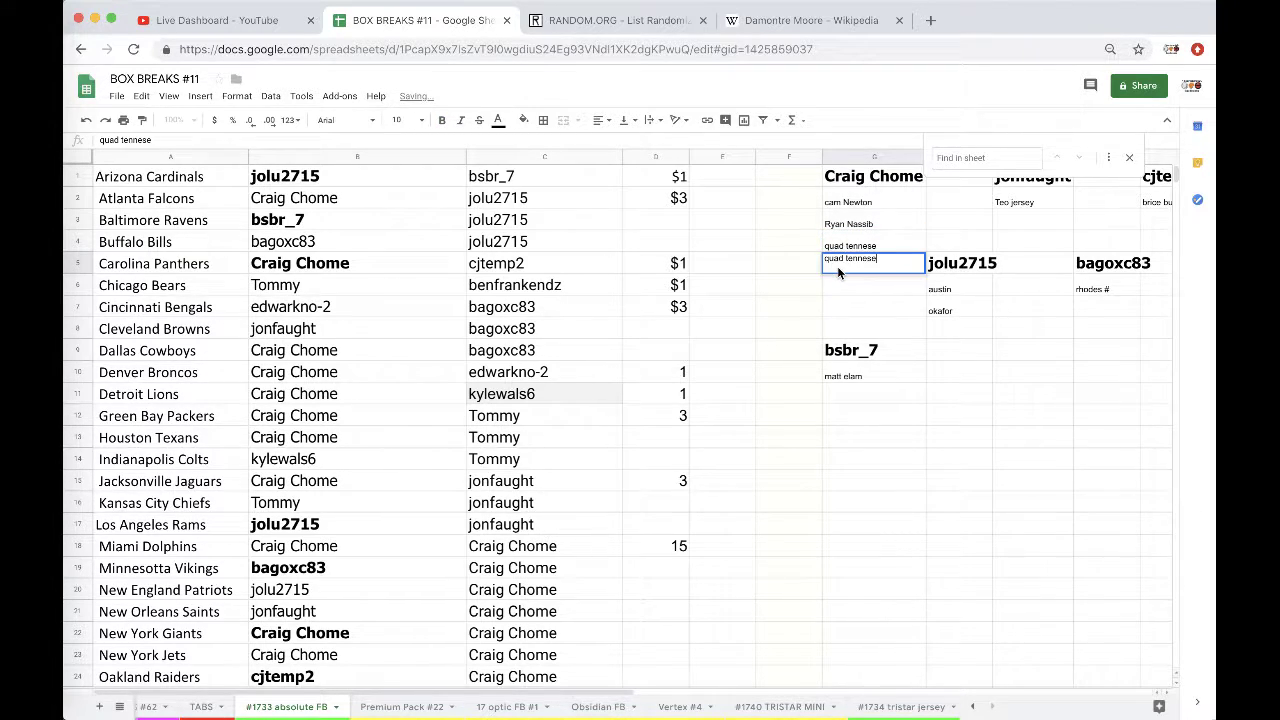
pyautogui.write('mor')
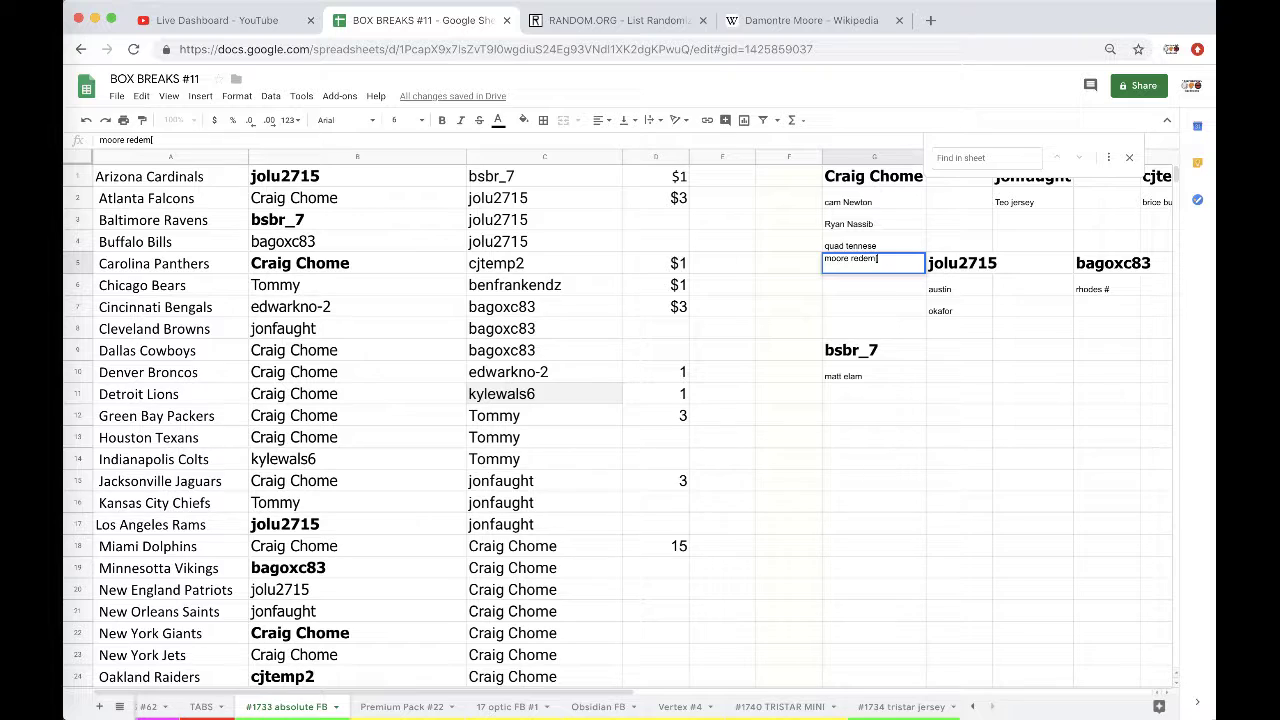
pyautogui.write('re redemptiopn')
# Step: Copy column C's 32 names and paste them into a freshly reloaded RANDOM.ORG list
pyautogui.click(544, 157)
pyautogui.hotkey('ctrl', 'c')
pyautogui.click(620, 20)
pyautogui.click(640, 49)
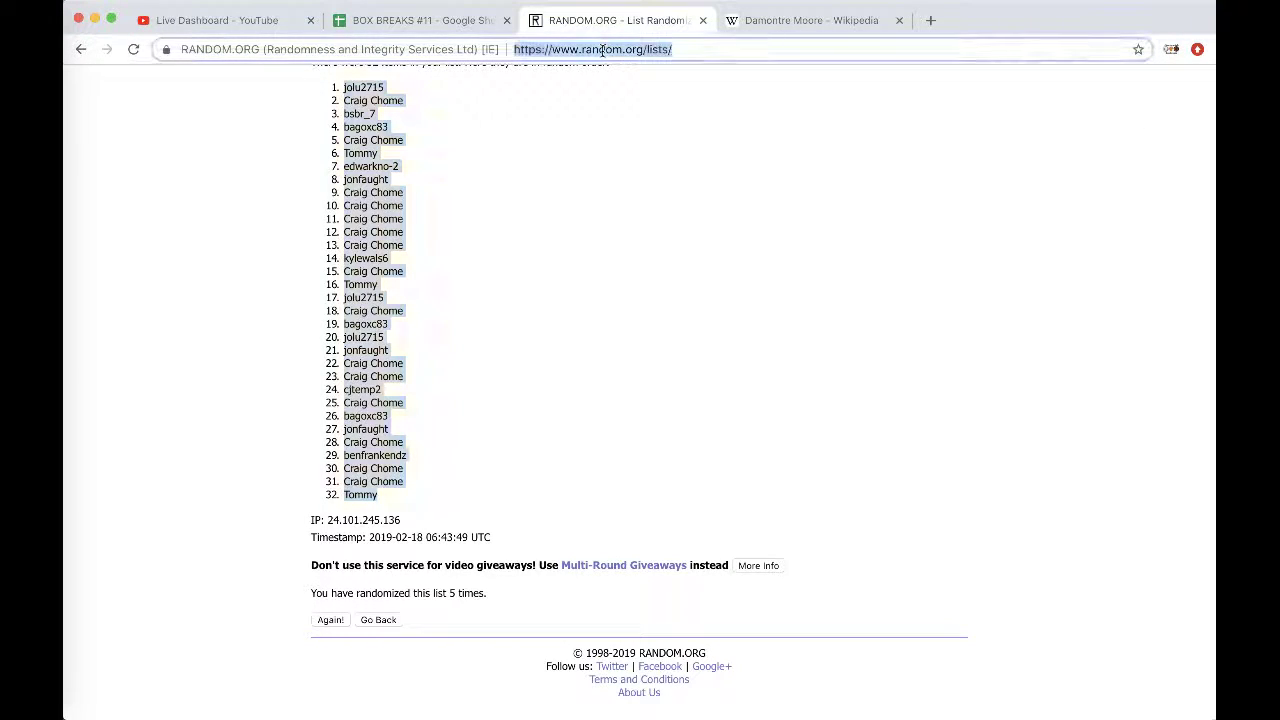
pyautogui.press('Return')
pyautogui.click(402, 386)
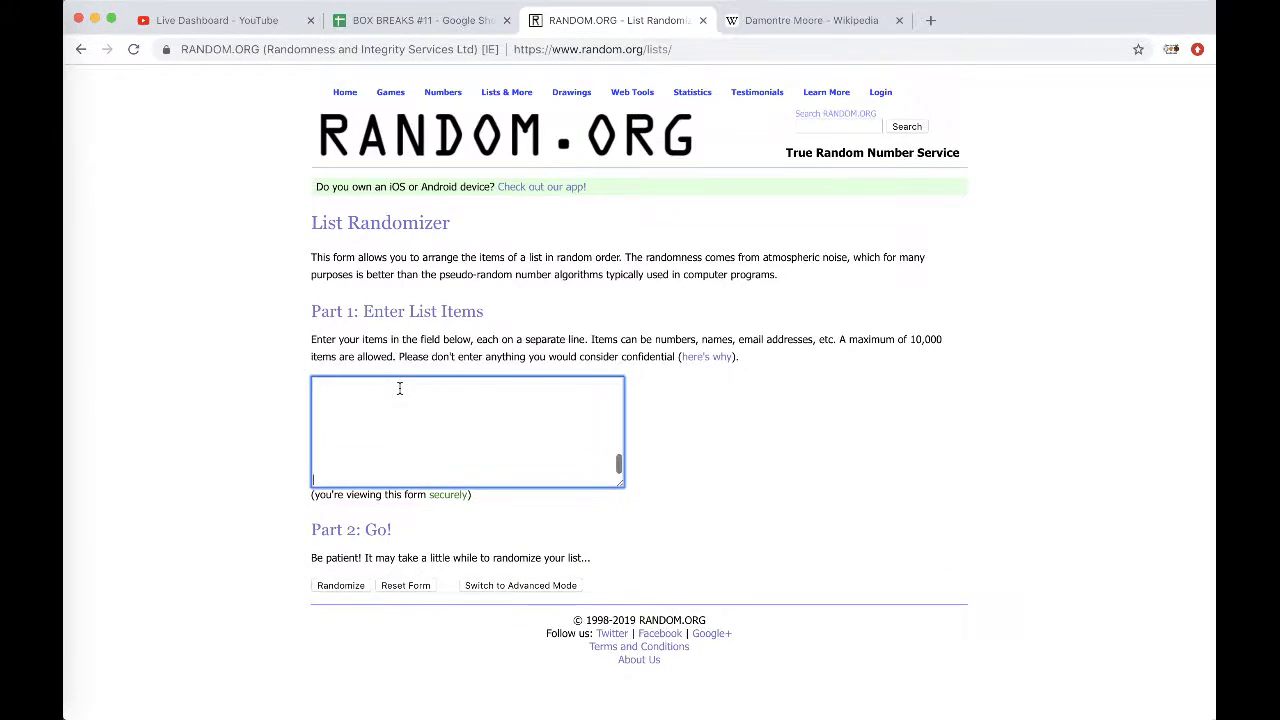
pyautogui.hotkey('ctrl', 'v')
pyautogui.click(320, 586)
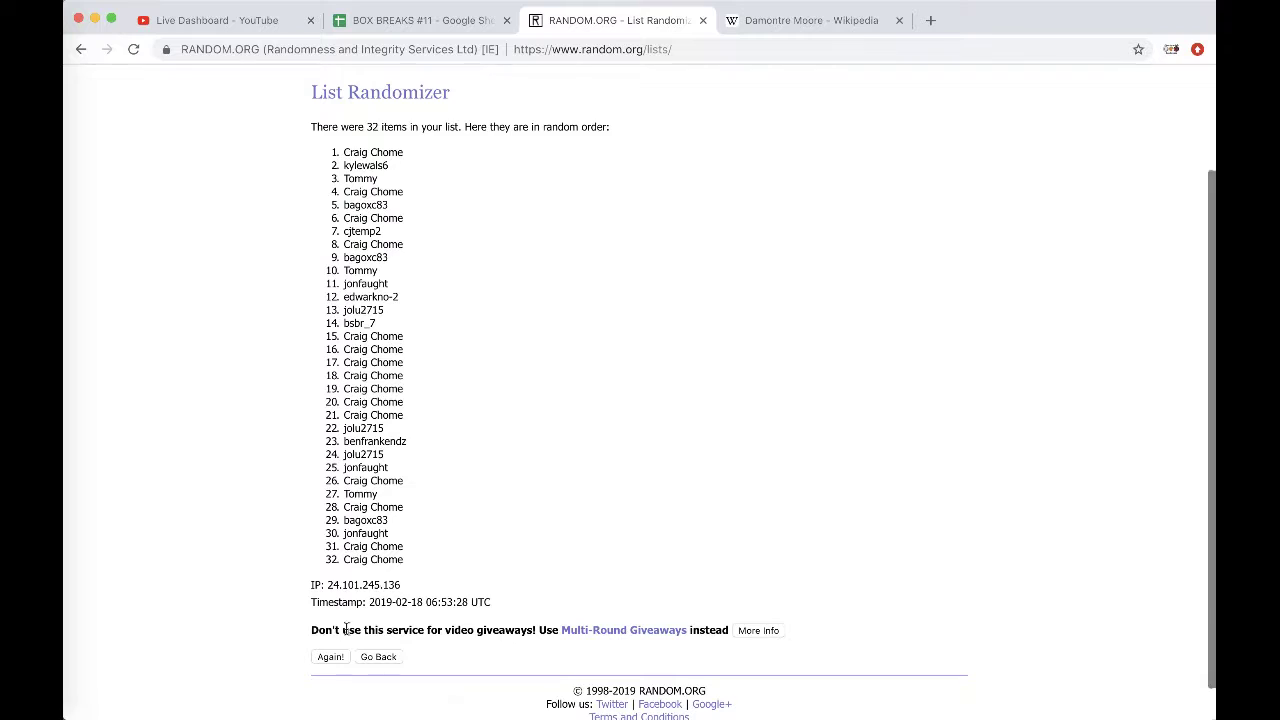
pyautogui.click(331, 659)
pyautogui.click(330, 620)
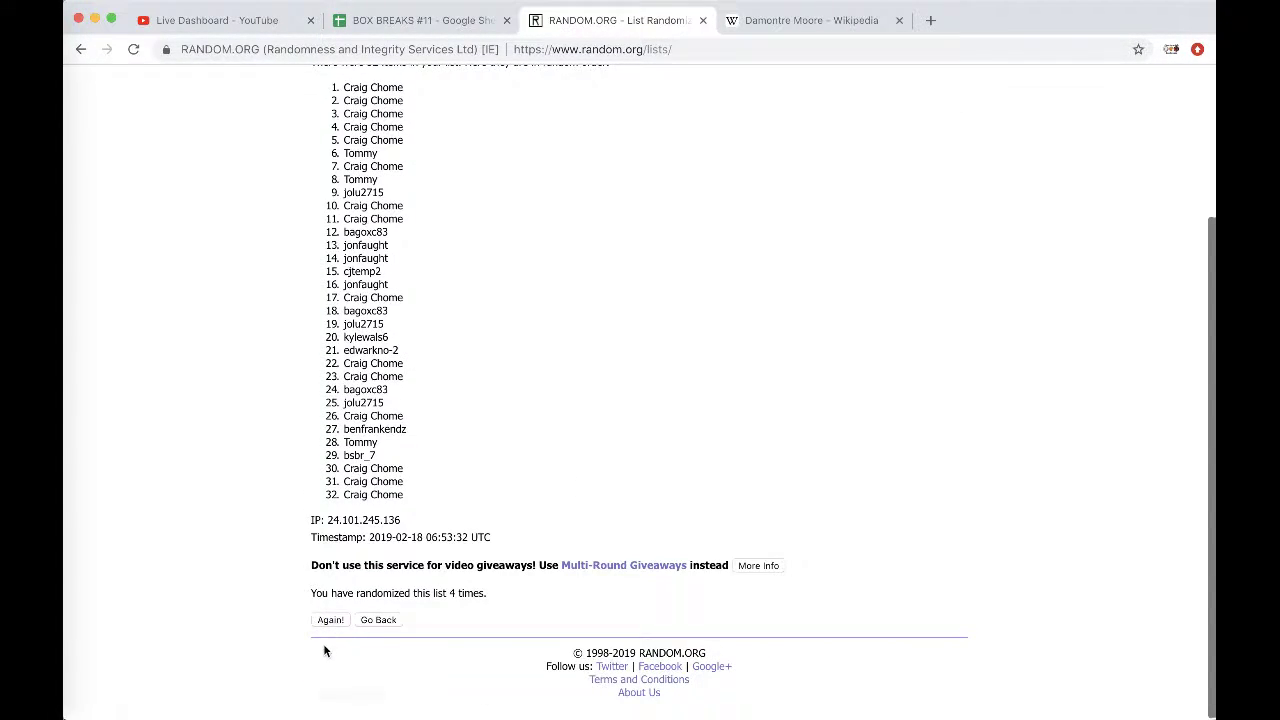
pyautogui.click(330, 620)
pyautogui.tripleClick(349, 283)
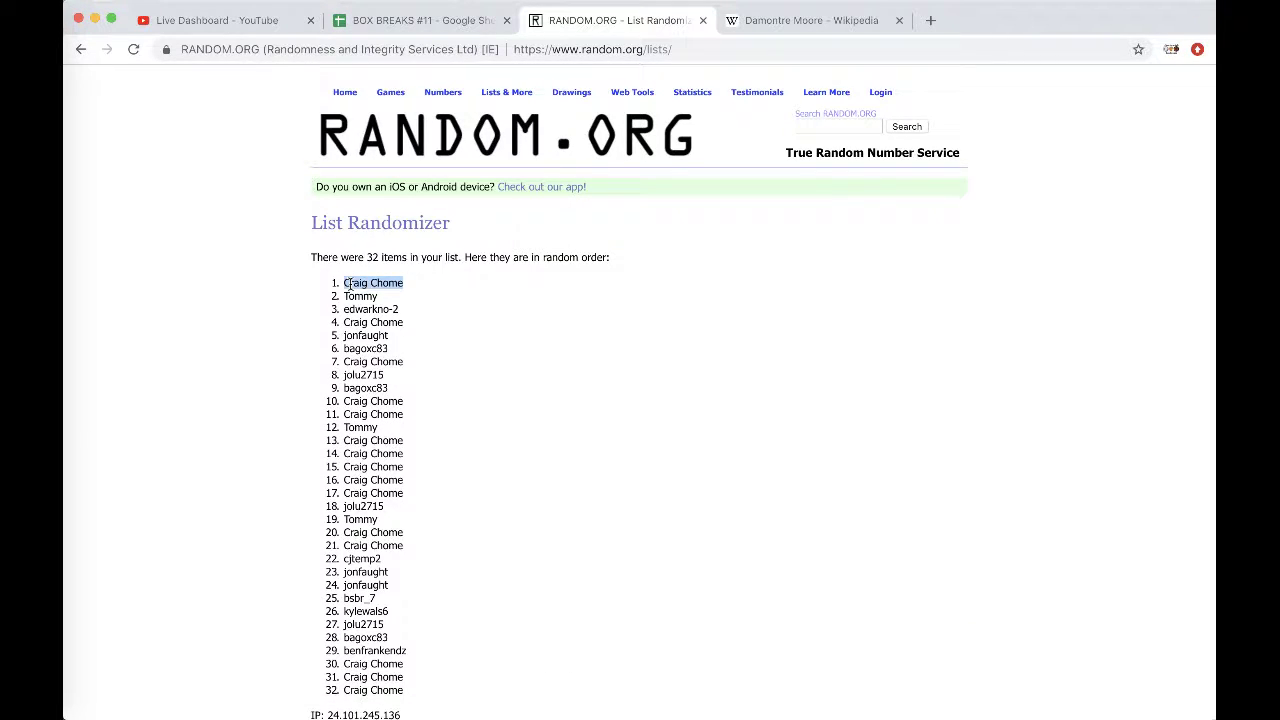
pyautogui.click(395, 30)
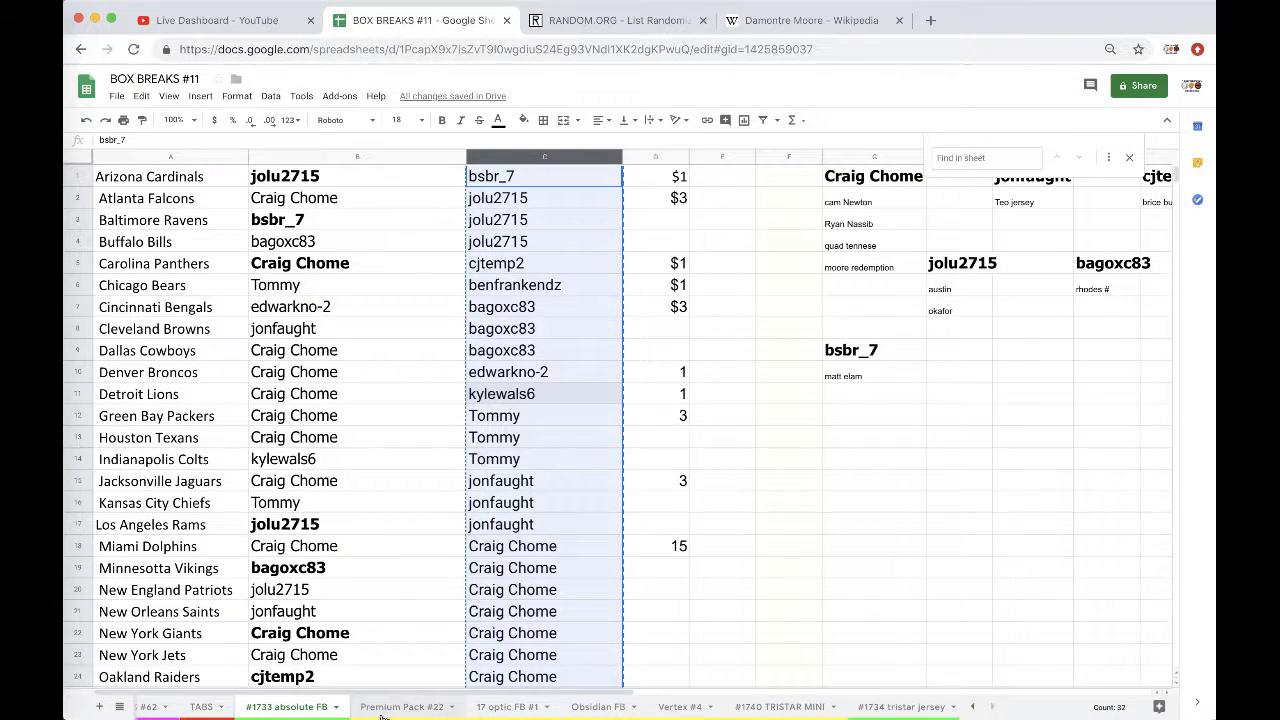
pyautogui.click(362, 706)
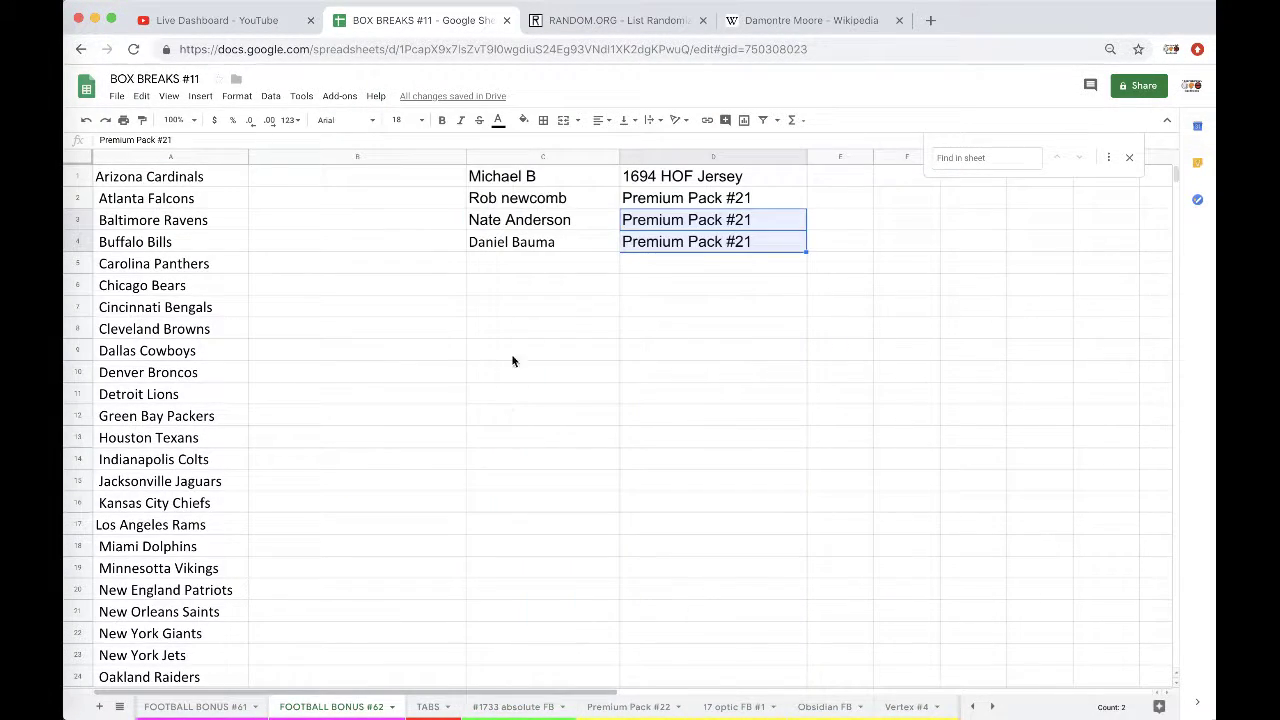
pyautogui.click(515, 267)
pyautogui.hotkey('ctrl', 'v')
pyautogui.click(633, 311)
pyautogui.click(662, 334)
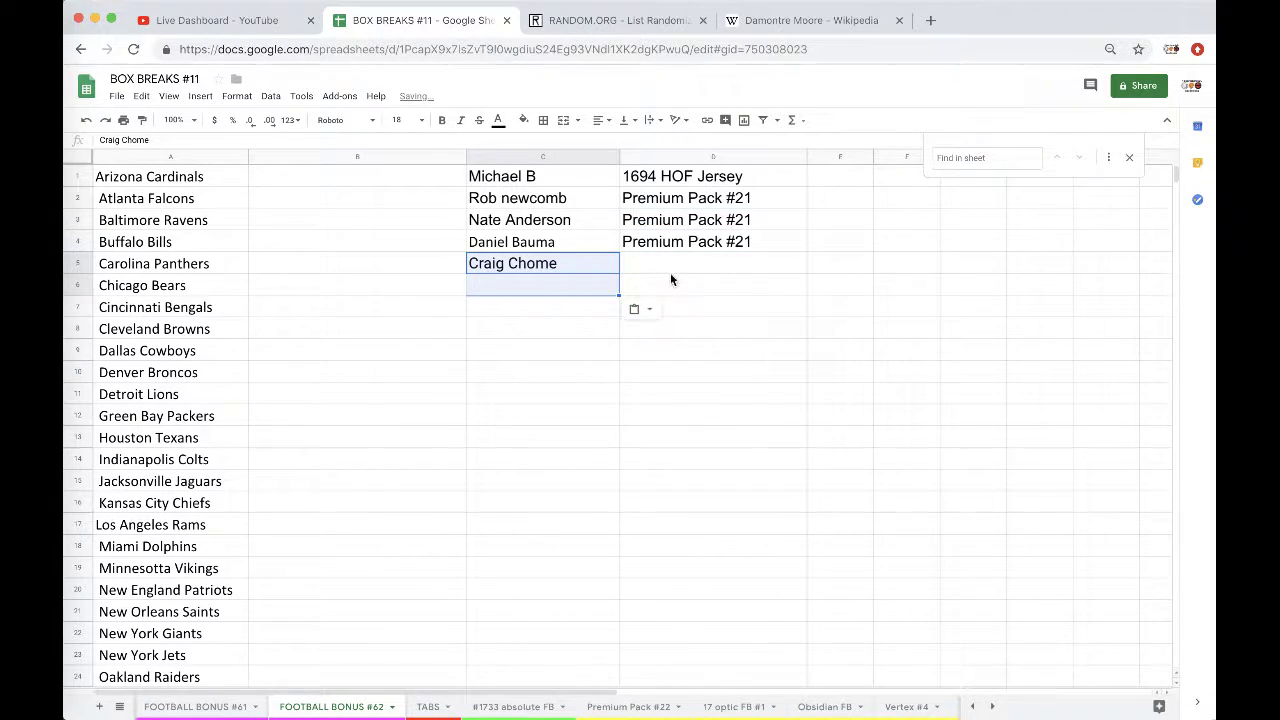
pyautogui.click(670, 271)
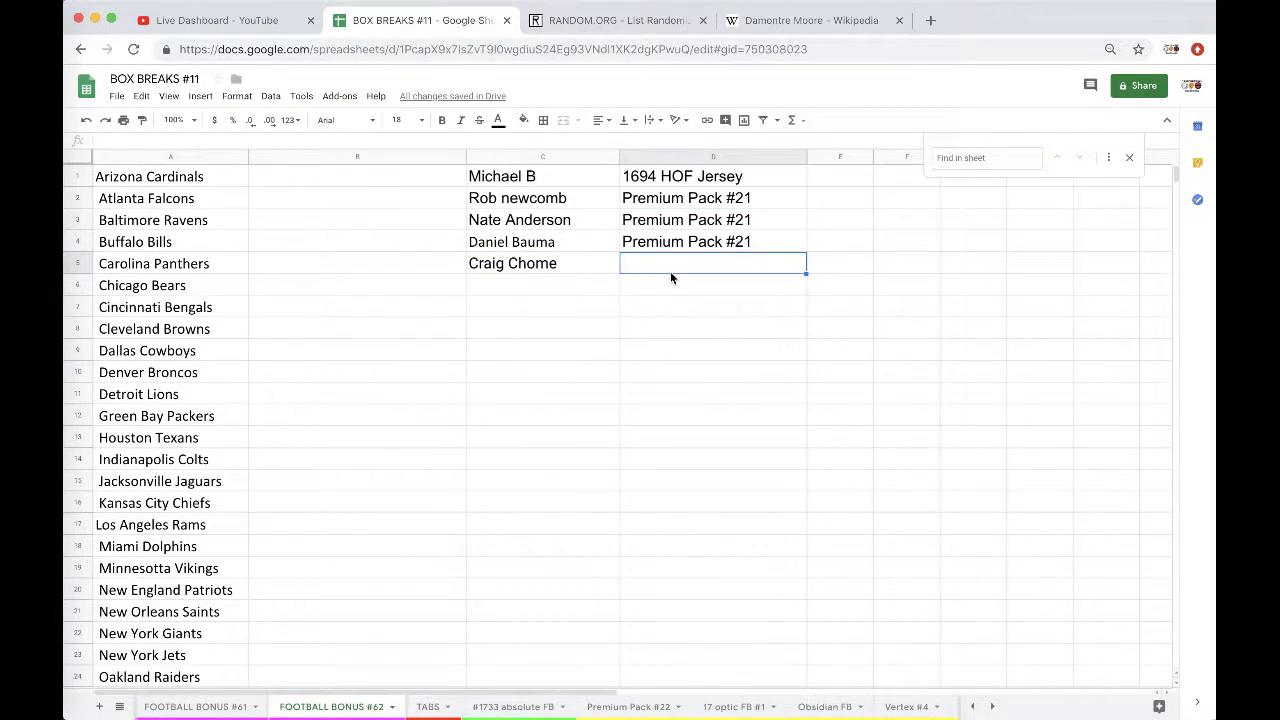
pyautogui.write('1733')
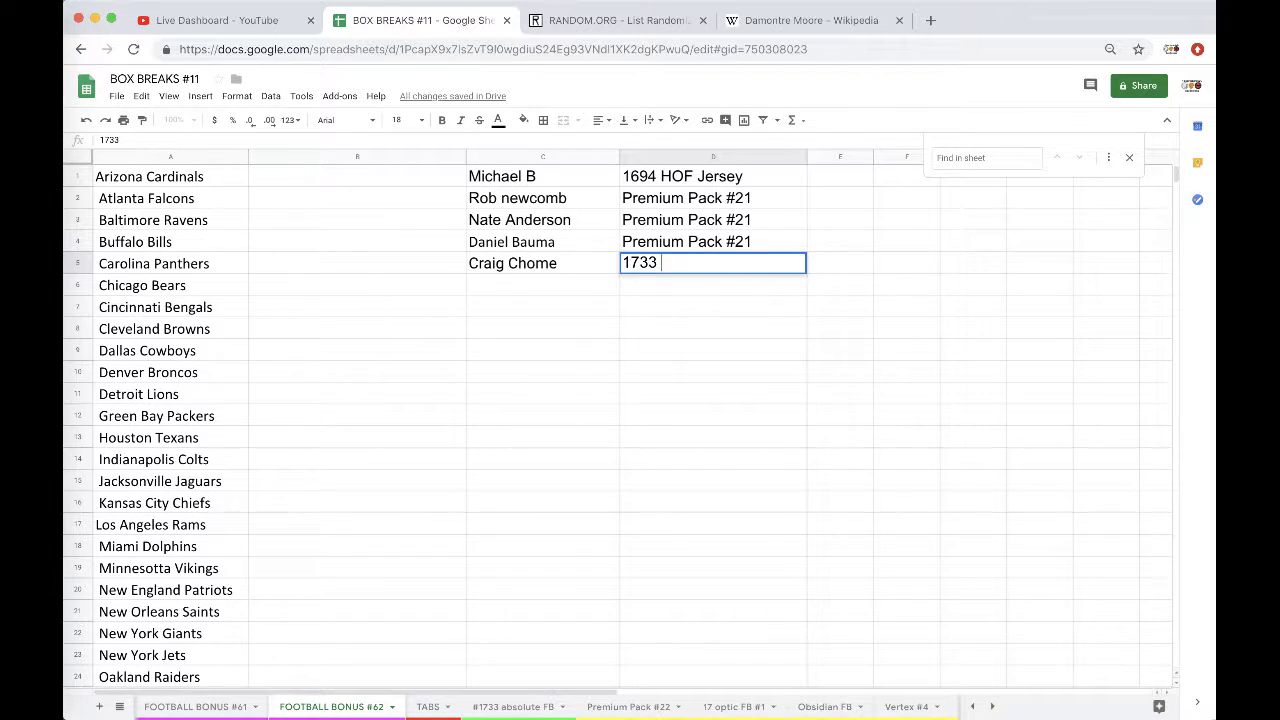
pyautogui.write(' absolute')
pyautogui.click(80, 503)
pyautogui.click(100, 517)
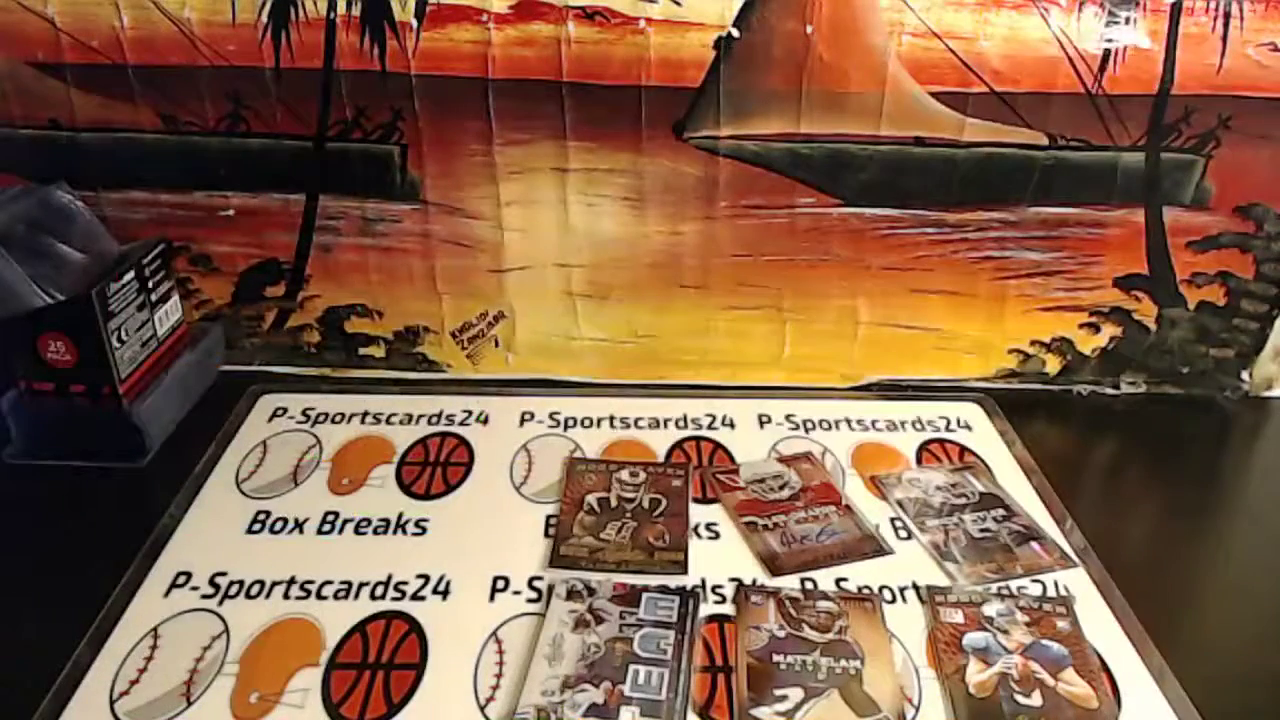